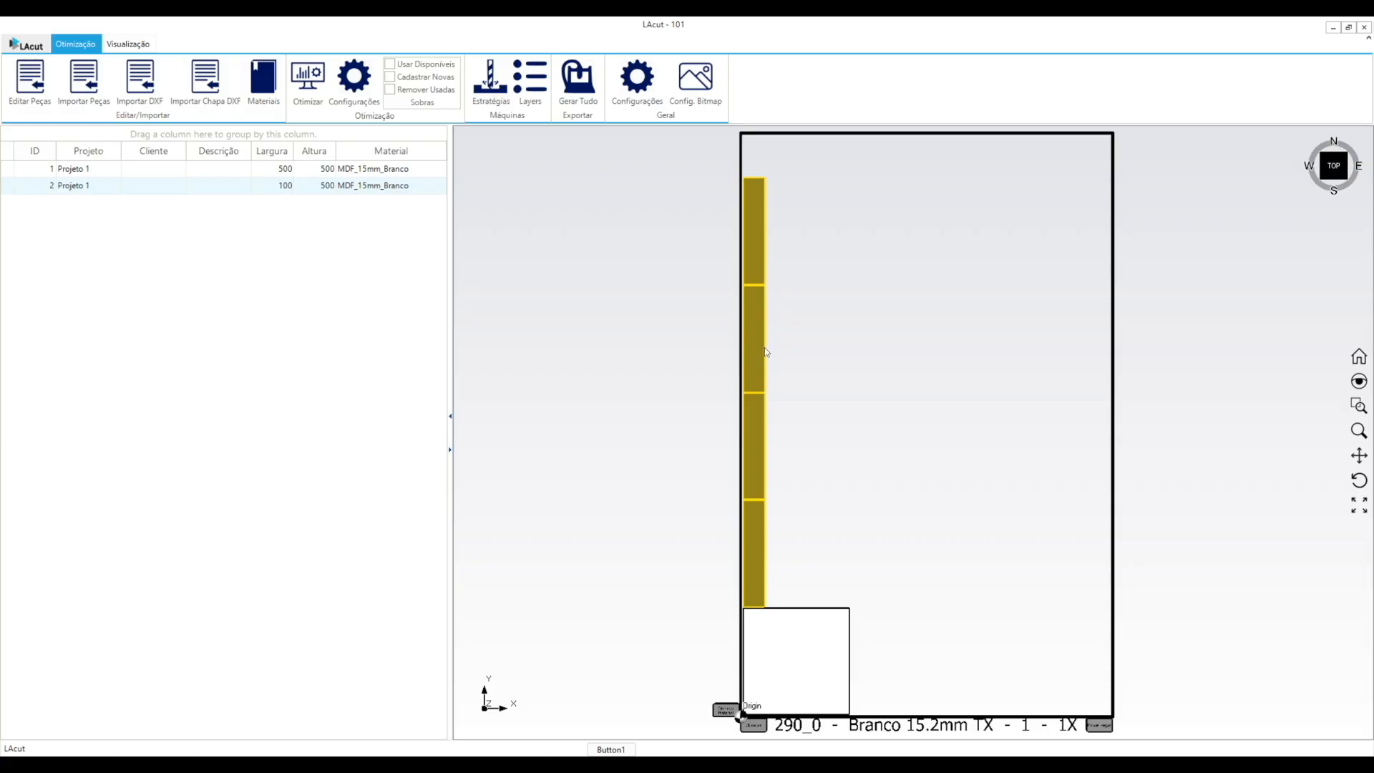
- Set the nesting direction to Horizontal in the cut configuration, save it and rerun the sheet optimization
{"action": "left_click", "coordinate": [759, 646]}
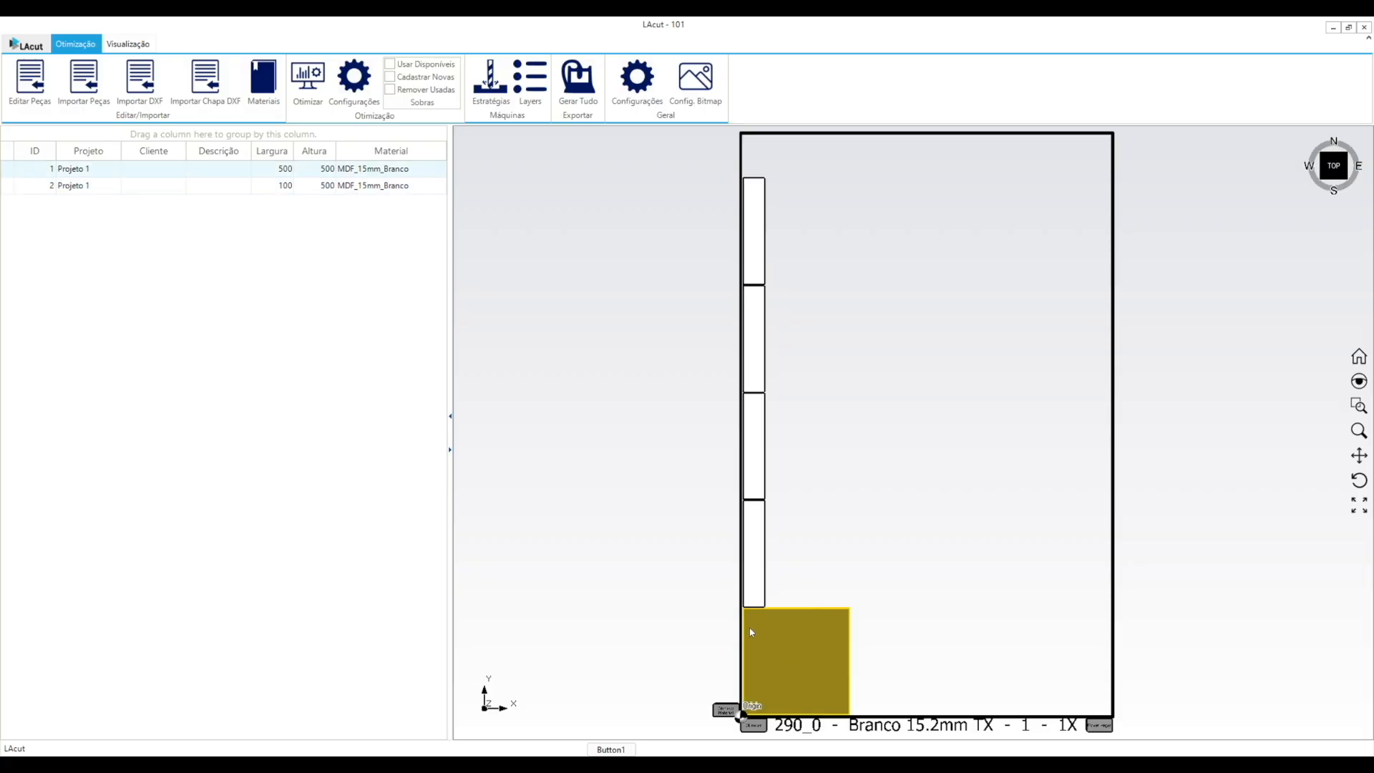
{"action": "left_click", "coordinate": [945, 681]}
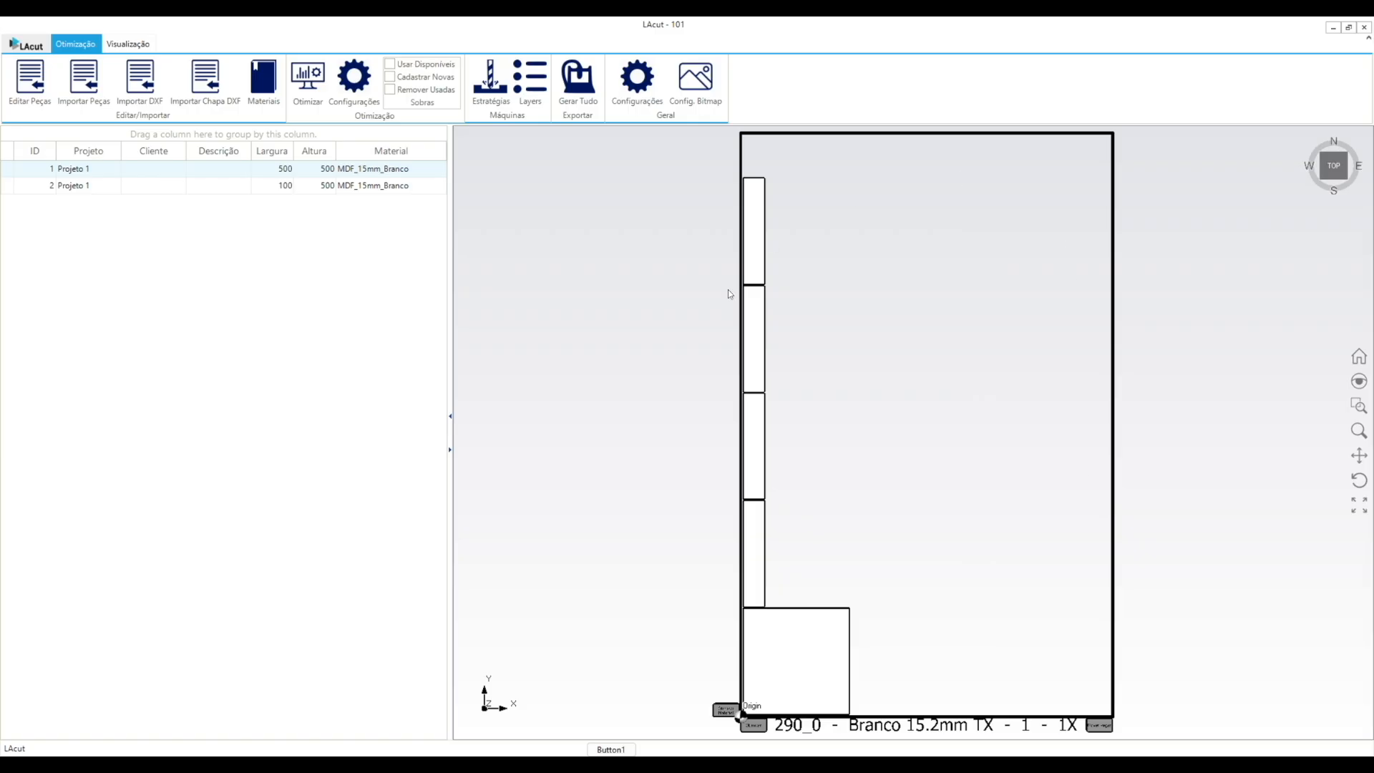
{"action": "left_click", "coordinate": [354, 78]}
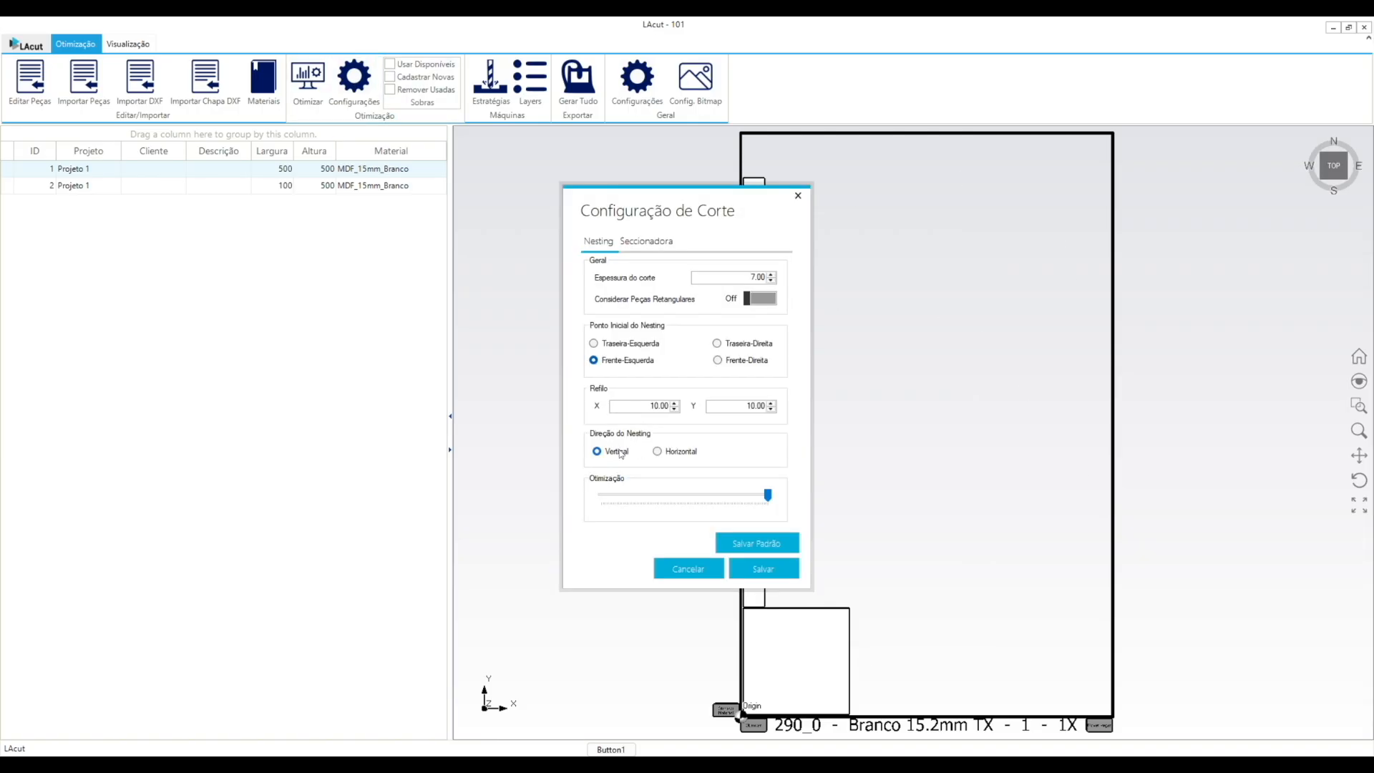
{"action": "left_click", "coordinate": [658, 452]}
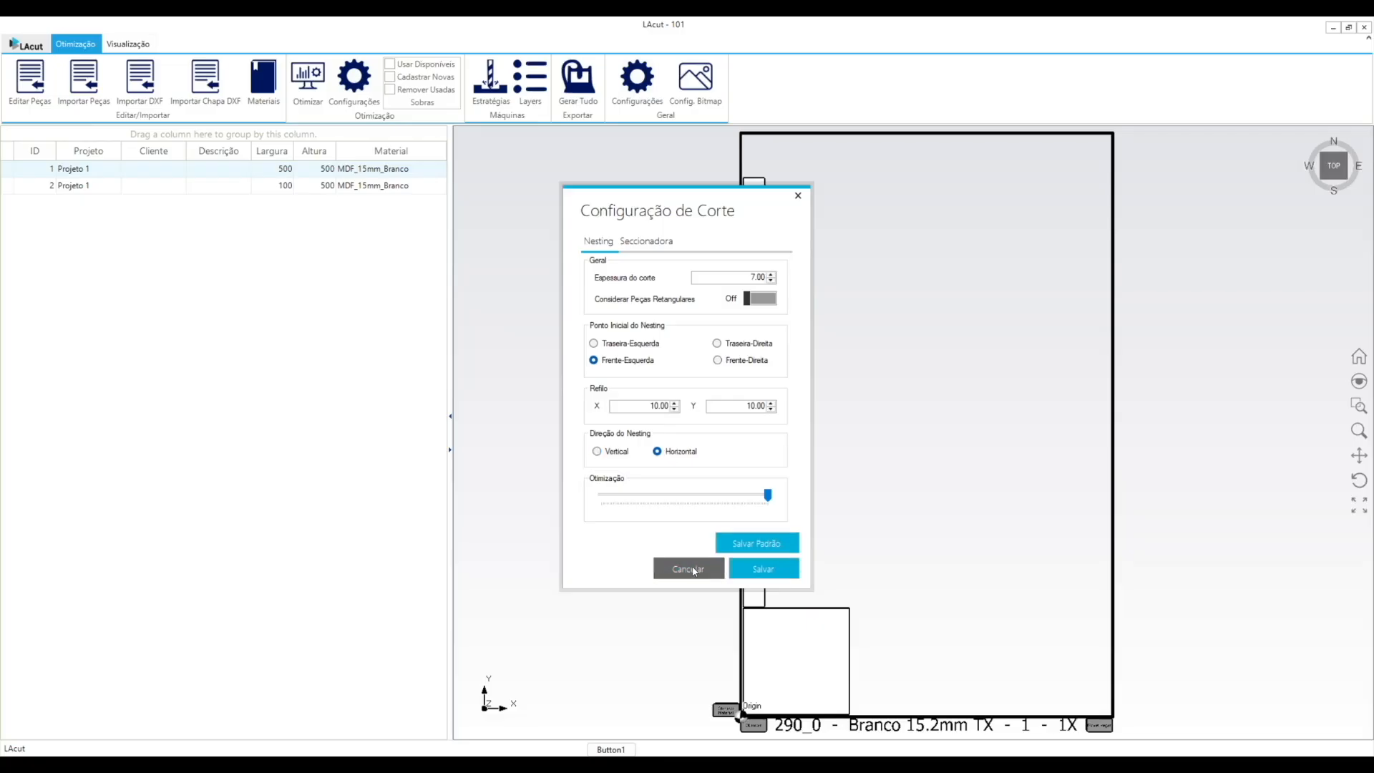
{"action": "left_click", "coordinate": [693, 570]}
{"action": "left_click", "coordinate": [308, 79]}
{"action": "left_click", "coordinate": [798, 434]}
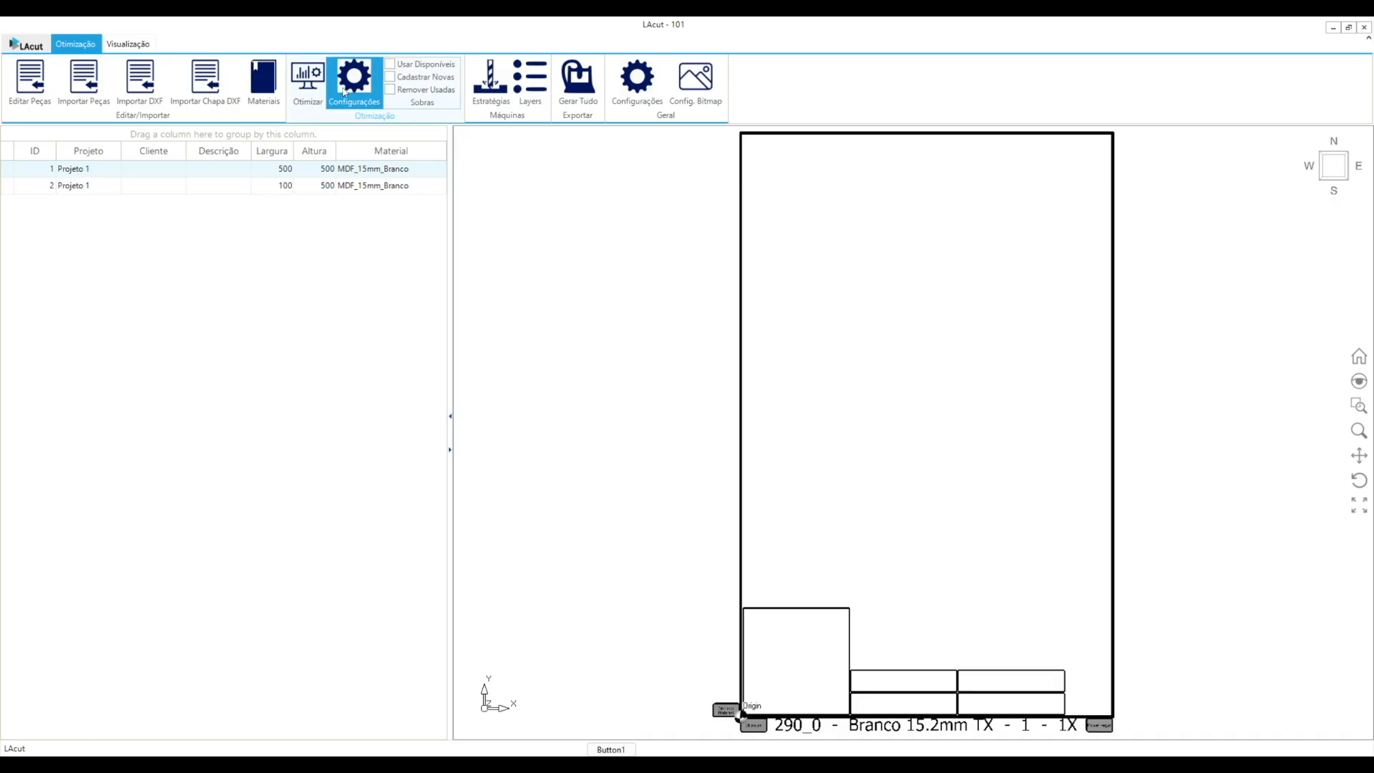
- Set the nesting direction back to Vertical in the cut configuration and rerun the optimization
{"action": "left_click", "coordinate": [343, 91]}
{"action": "left_click", "coordinate": [597, 451]}
{"action": "left_click", "coordinate": [755, 573]}
{"action": "left_click", "coordinate": [809, 421]}
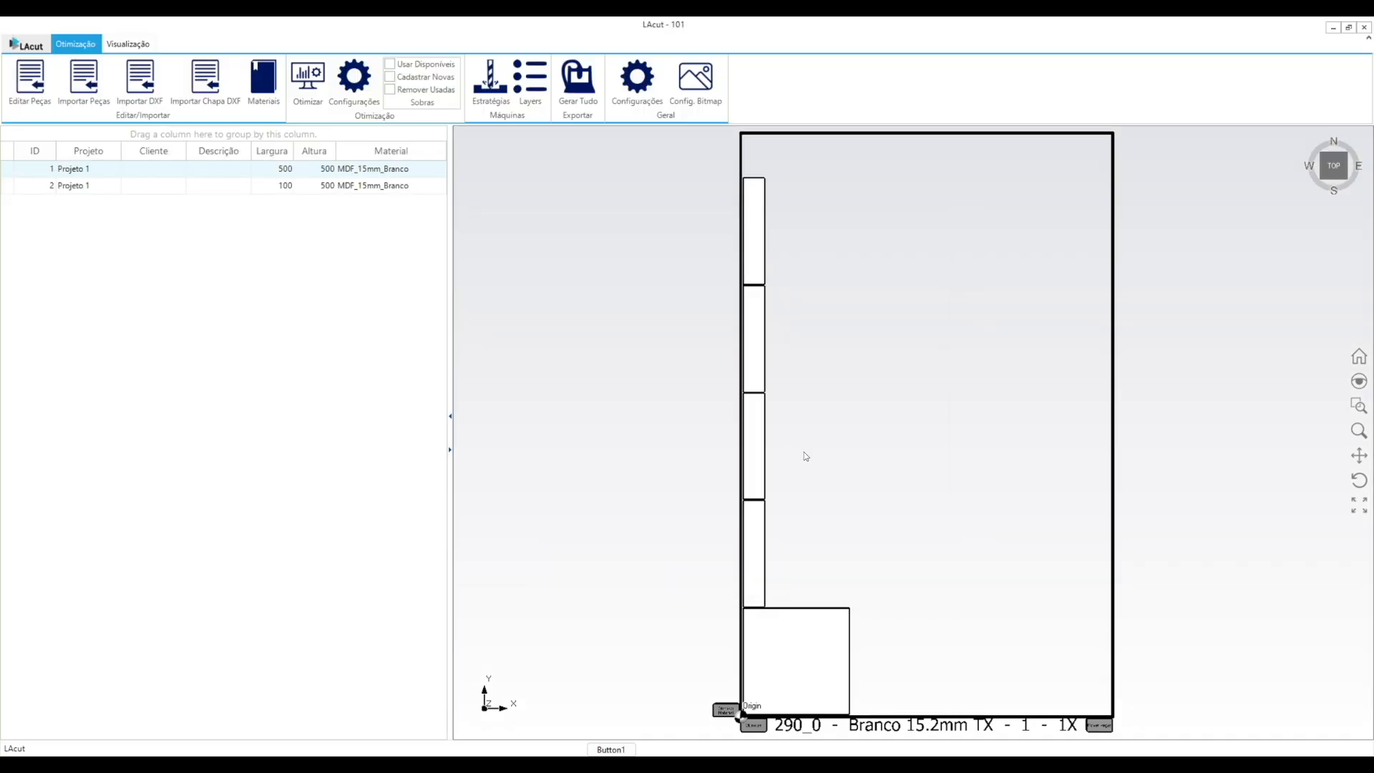
- Check the leftover registration size limits of the Branco 15.2mm TX material in the HDF library, leaving them as they are
{"action": "left_click", "coordinate": [263, 82]}
{"action": "left_click", "coordinate": [521, 275]}
{"action": "left_click", "coordinate": [481, 295]}
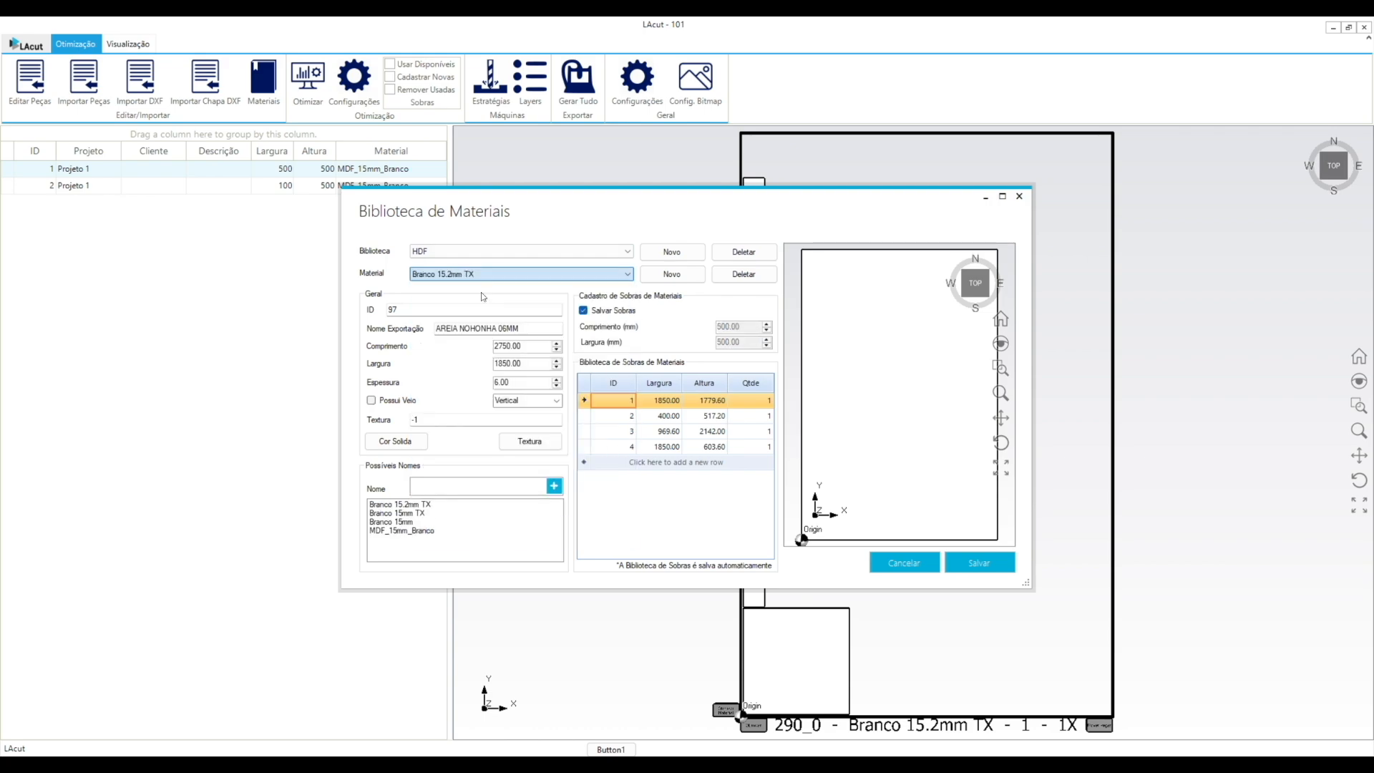
{"action": "left_click_drag", "start_coordinate": [745, 326], "coordinate": [636, 349]}
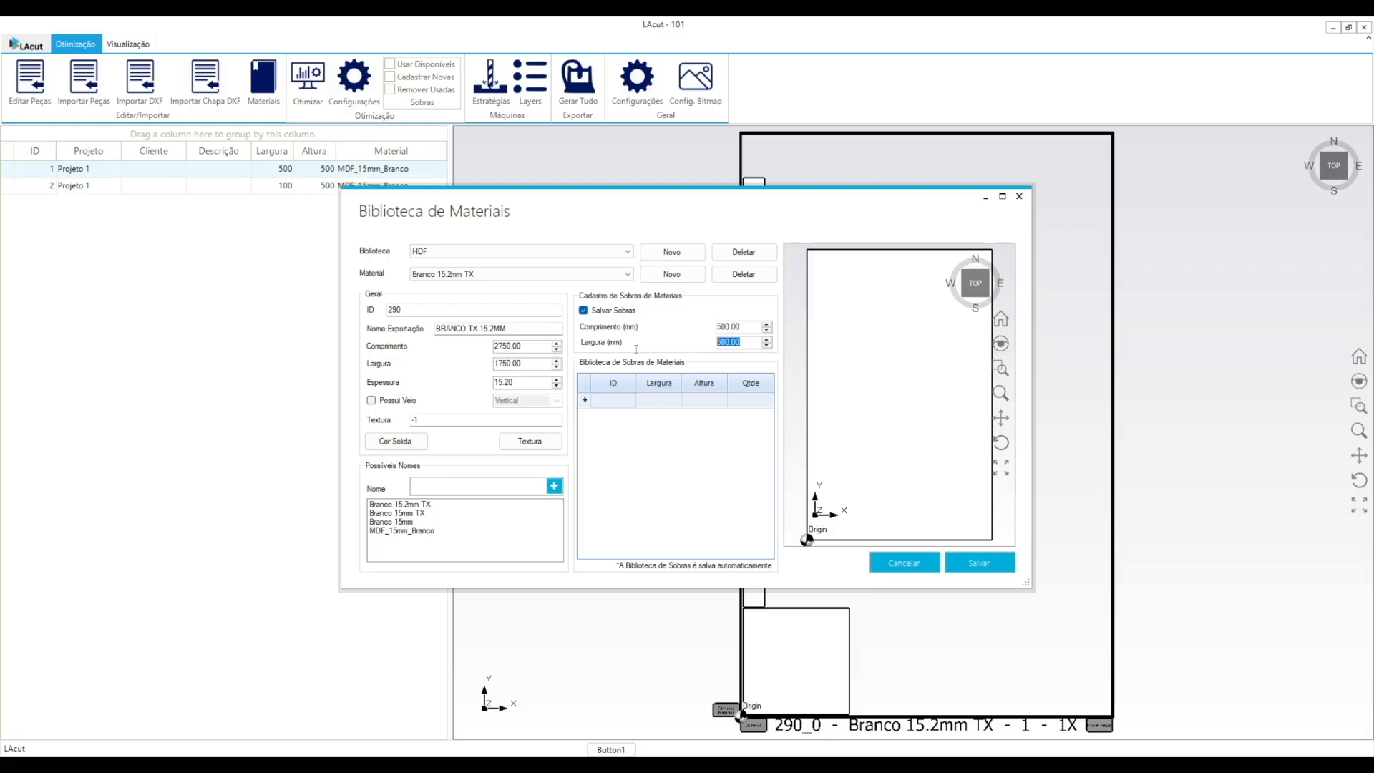
{"action": "left_click", "coordinate": [906, 565]}
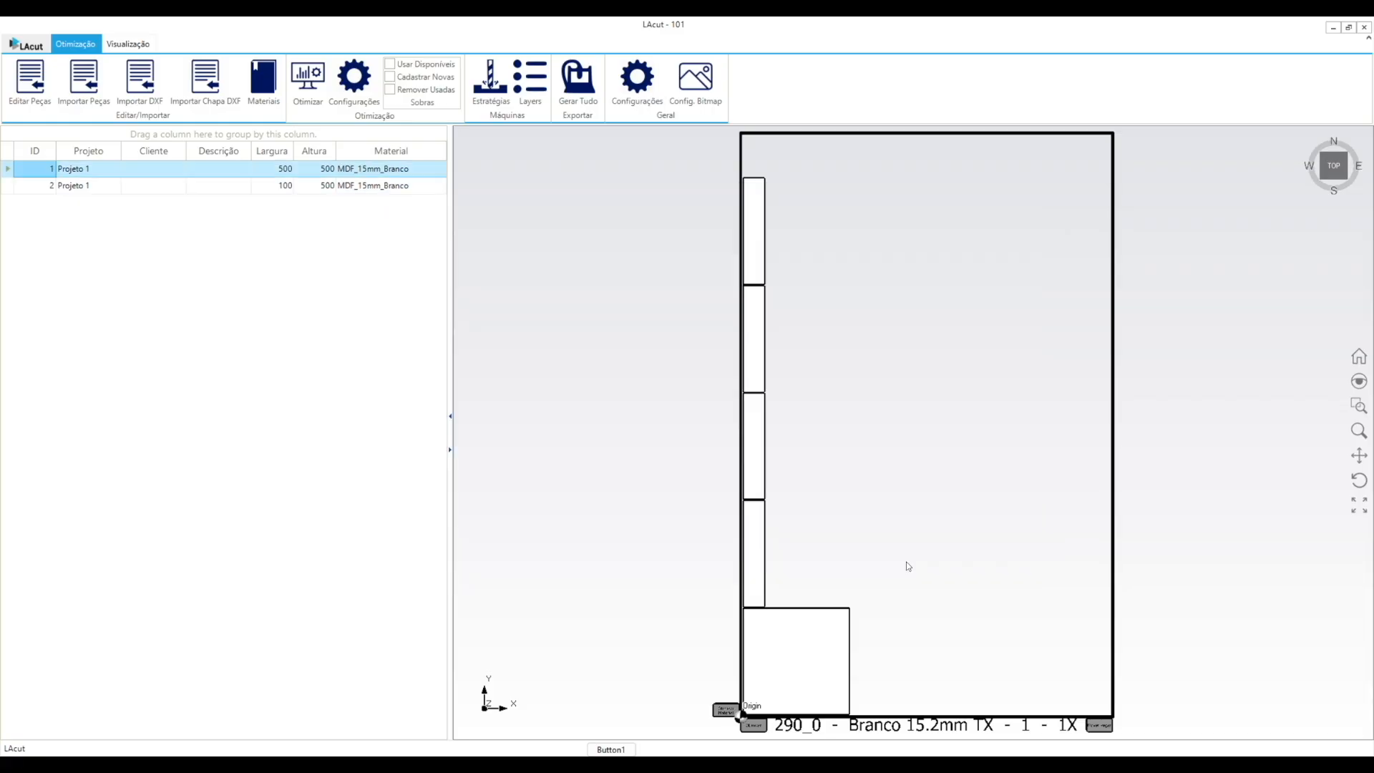
- Export all CNC files, ignoring the unregistered layers, and examine the sheet layout in Nesting.pdf
{"action": "left_click", "coordinate": [574, 86]}
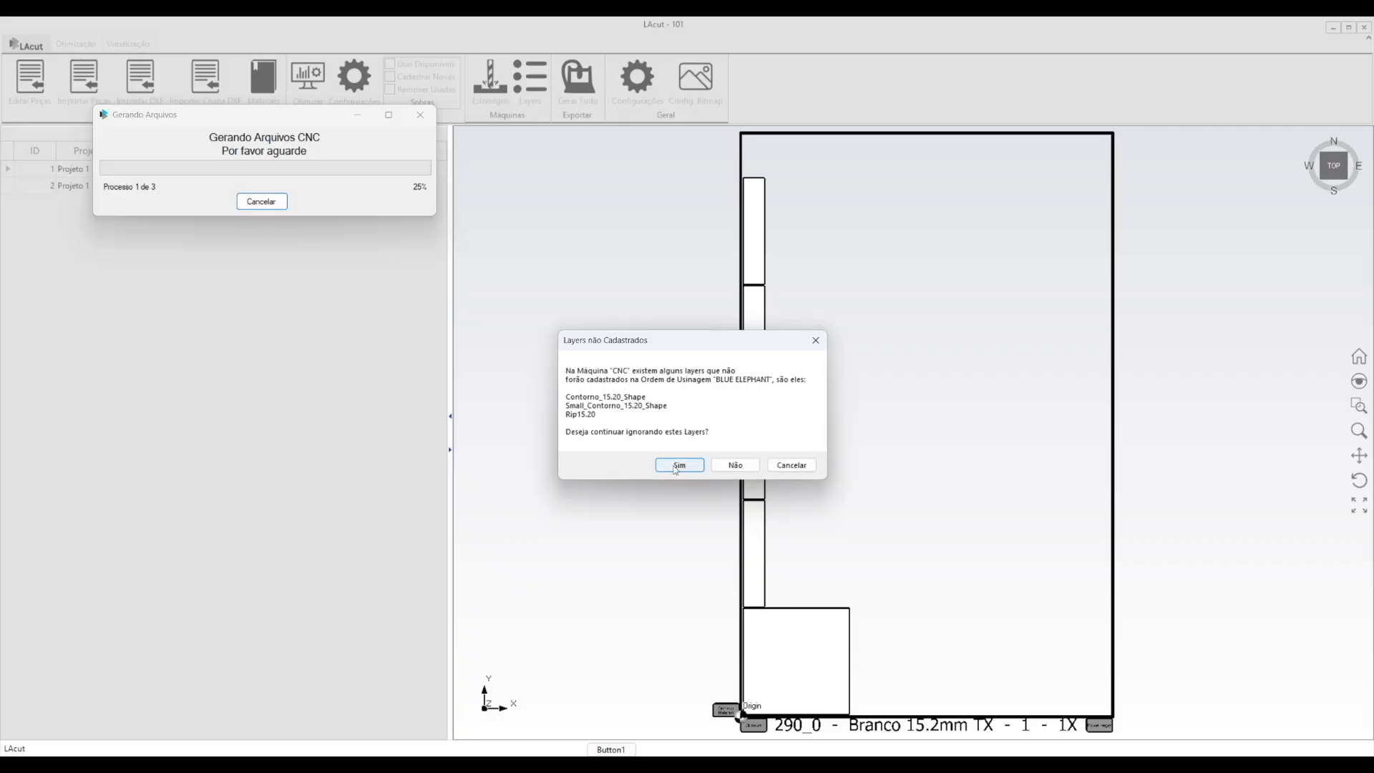
{"action": "left_click", "coordinate": [677, 462]}
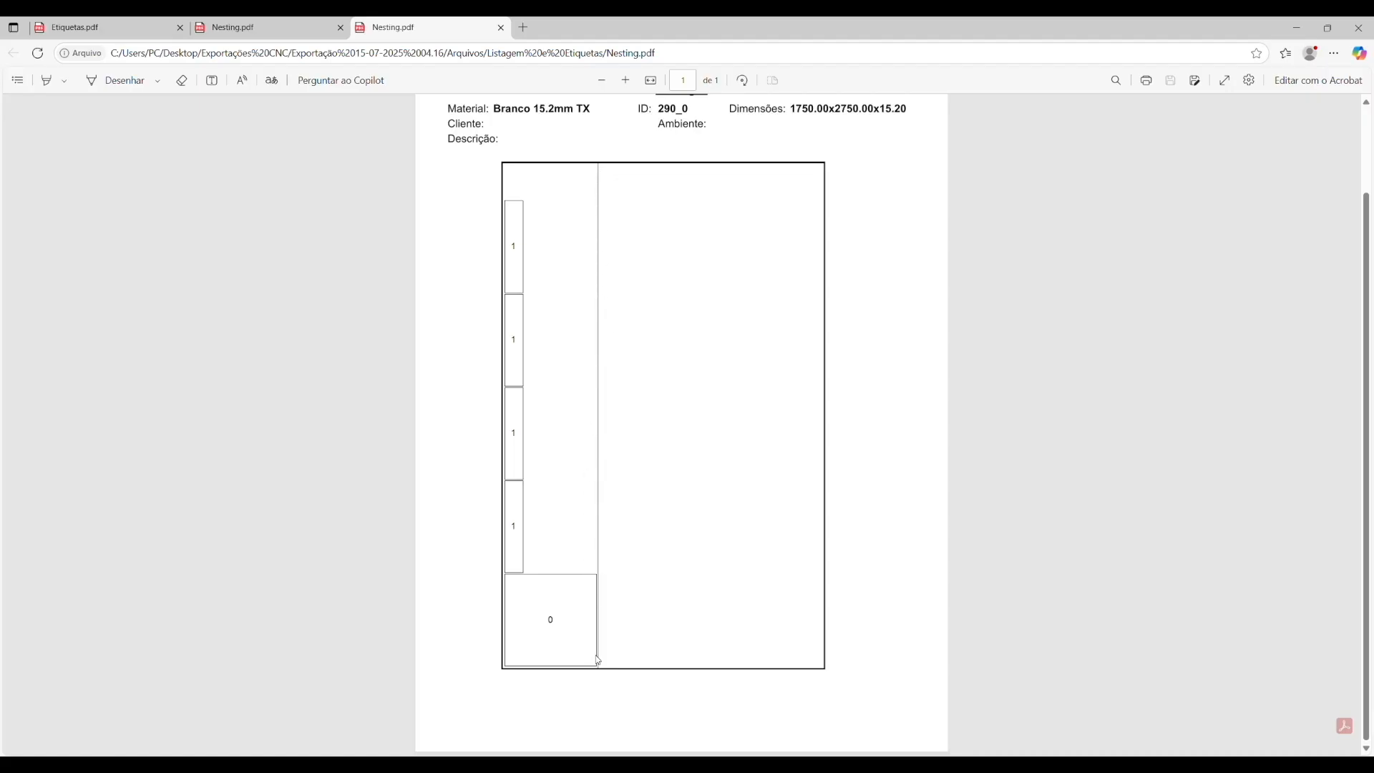
{"action": "left_click_drag", "start_coordinate": [533, 108], "coordinate": [574, 109]}
{"action": "left_click", "coordinate": [594, 322]}
{"action": "left_click", "coordinate": [687, 765]}
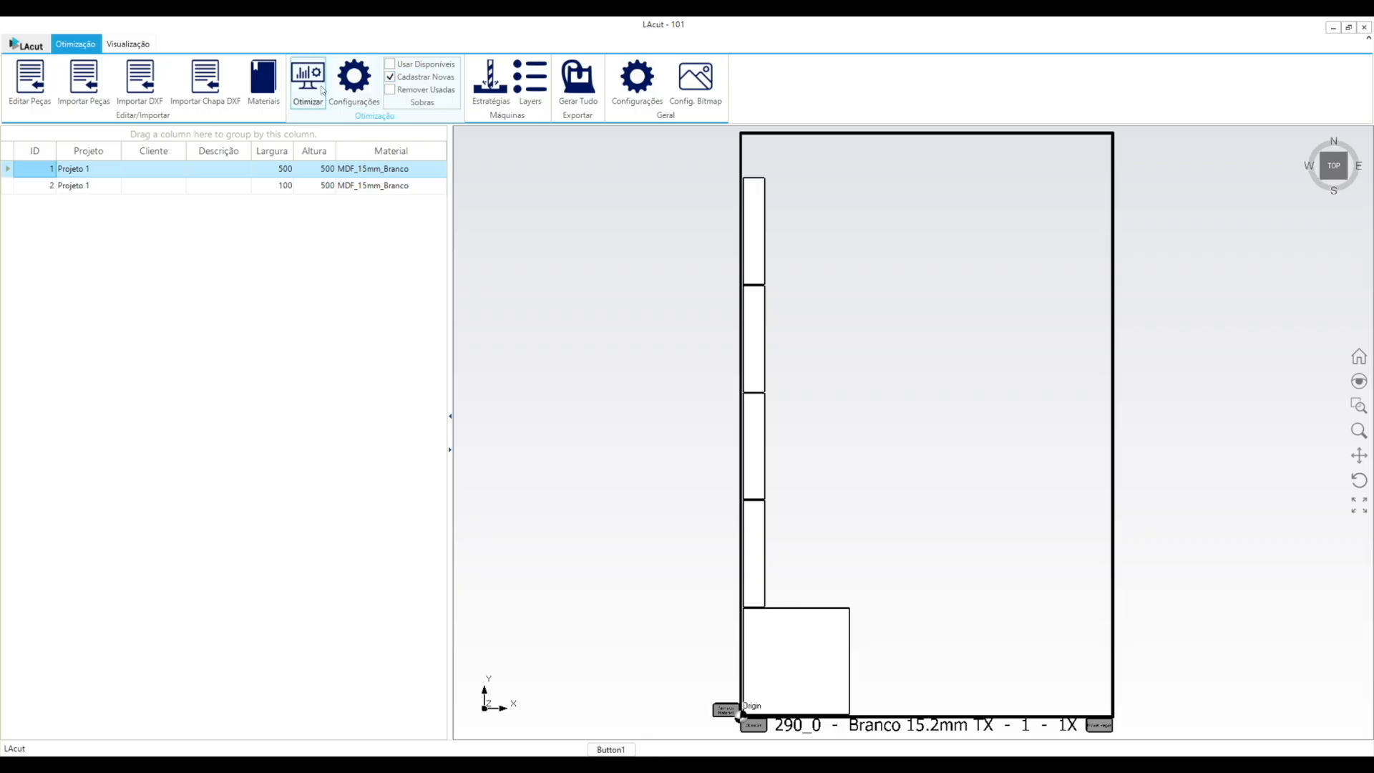
- Export all files again with Cadastrar Novas enabled for leftovers
{"action": "left_click", "coordinate": [576, 86]}
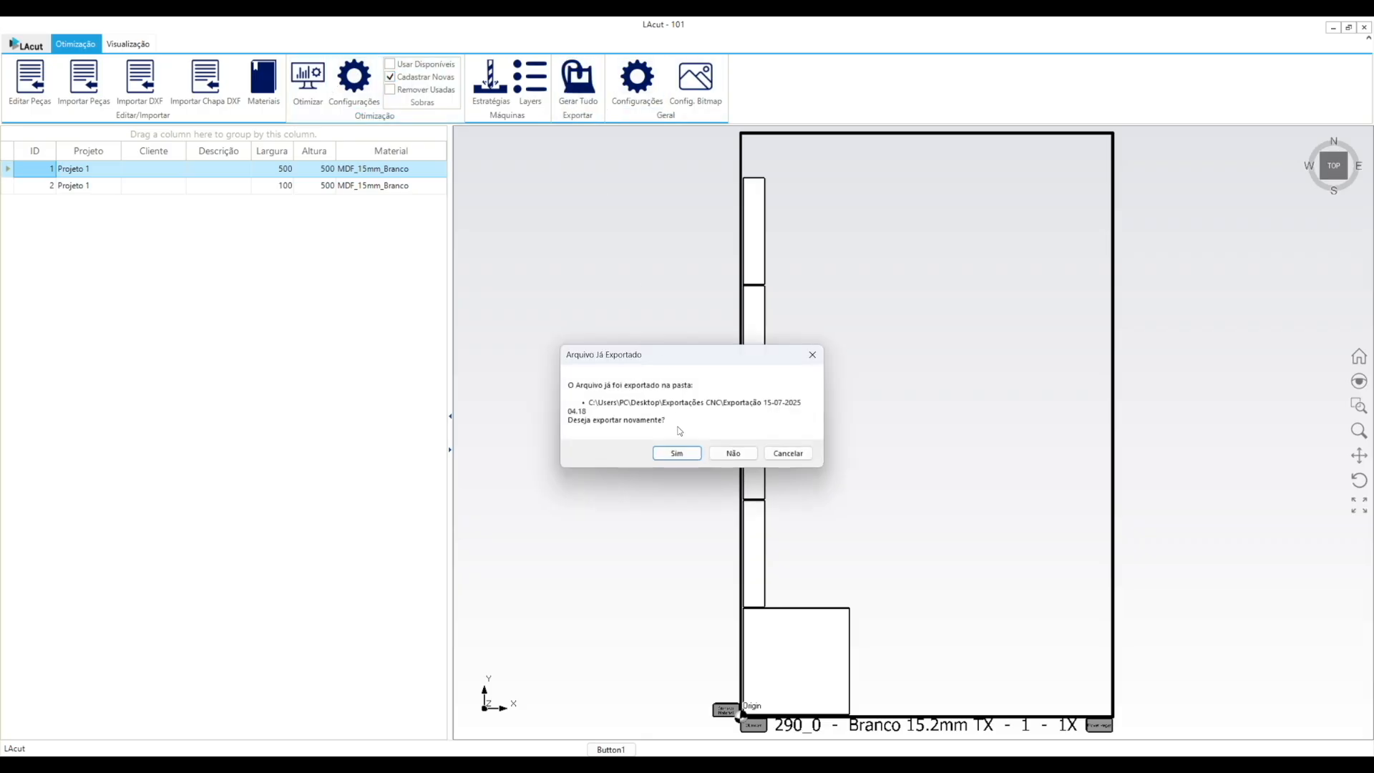
{"action": "left_click", "coordinate": [677, 454]}
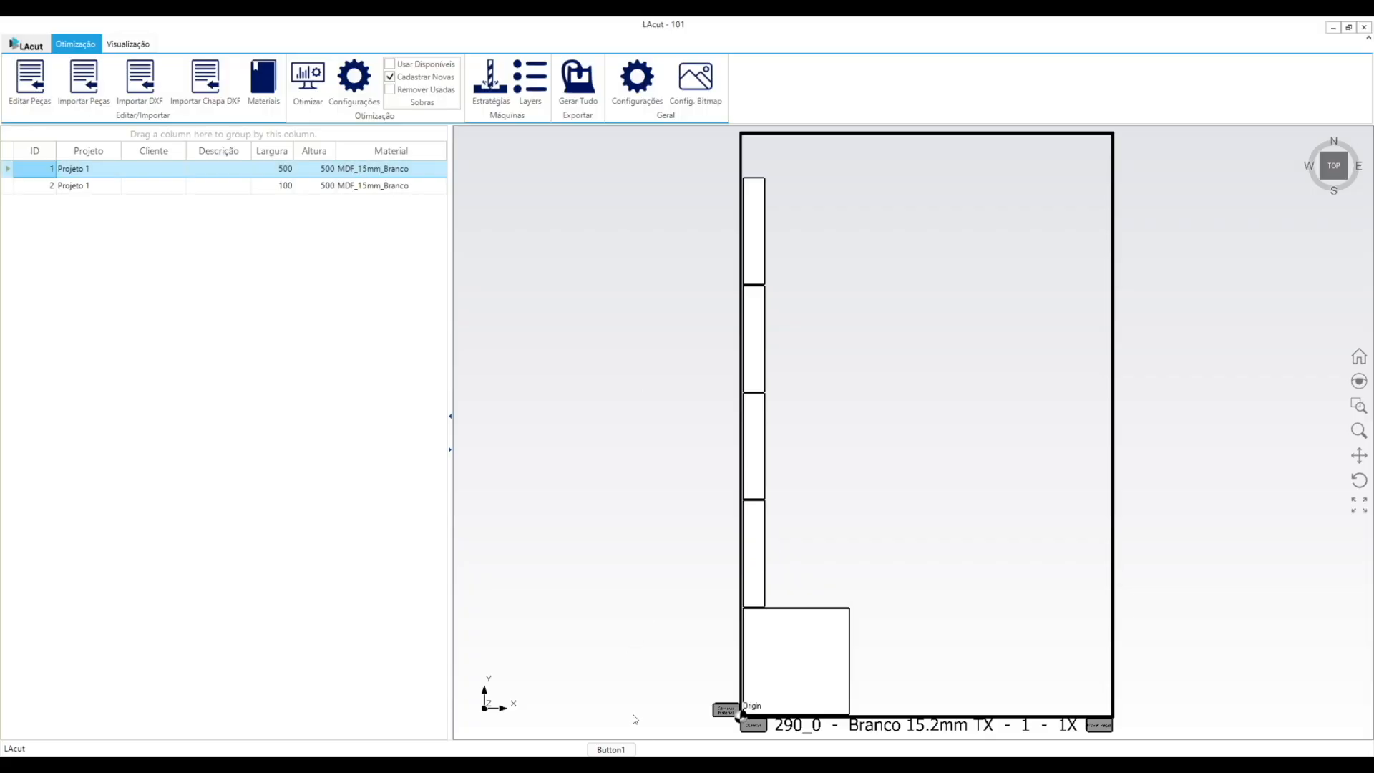
- Switch to the exported label PDF and examine the ID, material and dimensions on the Sobra de Material label
{"action": "mouse_move", "coordinate": [629, 765]}
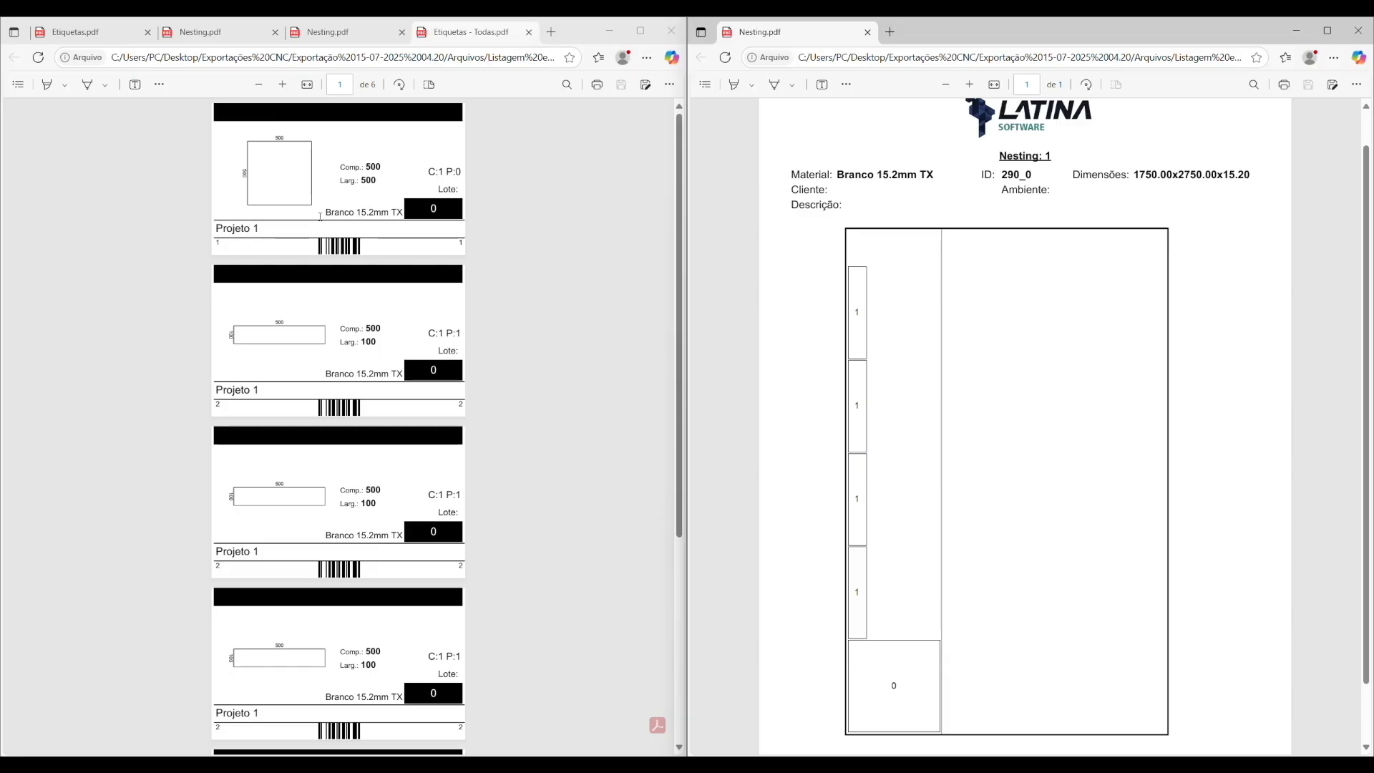
{"action": "scroll", "coordinate": [269, 295], "scroll_direction": "down", "scroll_amount": 4}
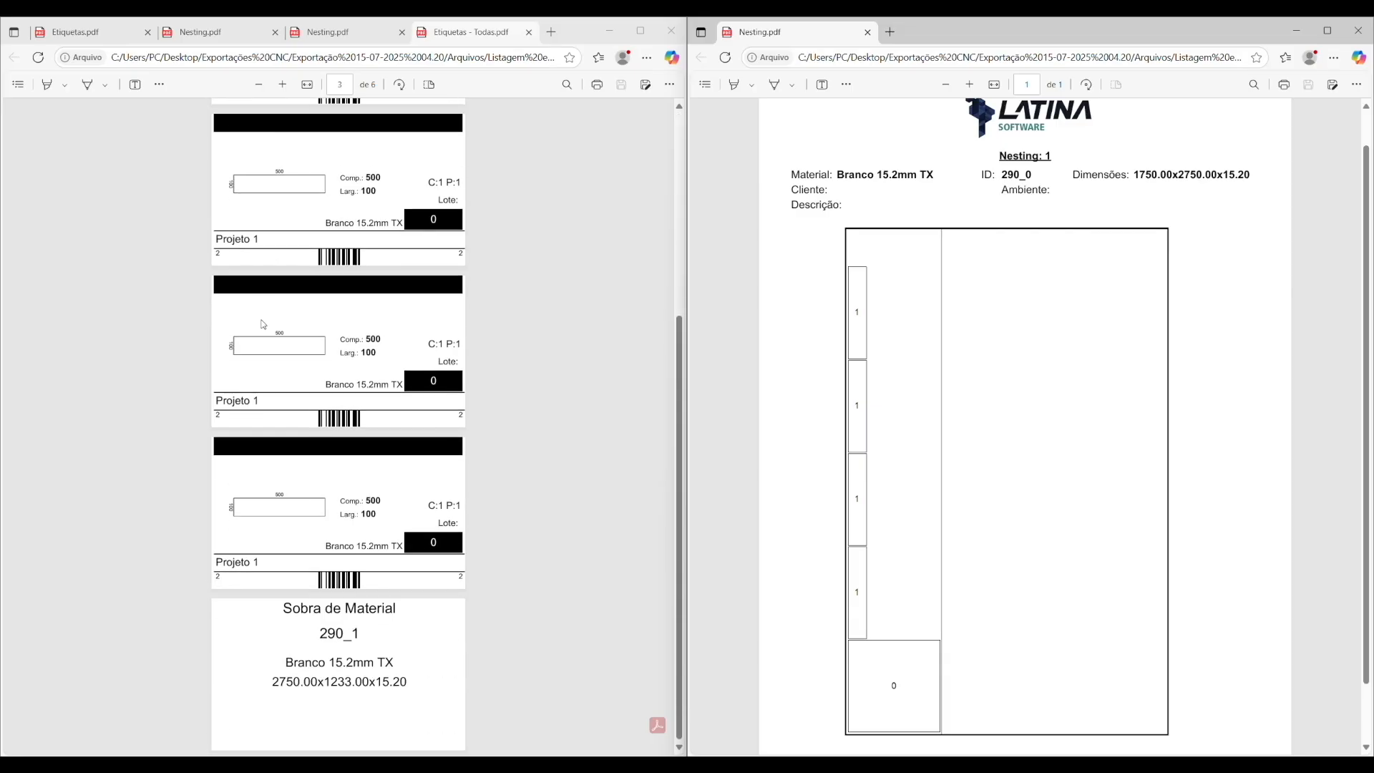
{"action": "left_click_drag", "start_coordinate": [285, 609], "coordinate": [404, 681]}
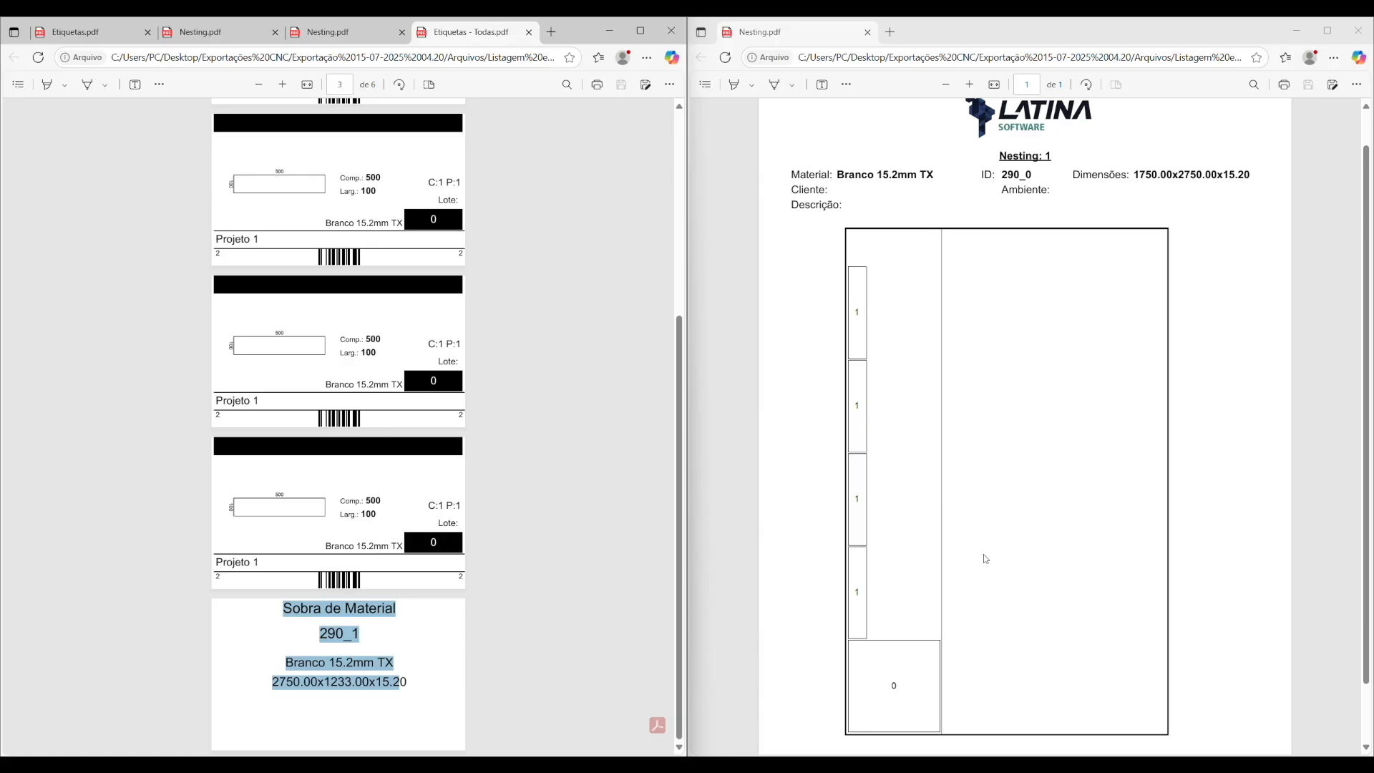
{"action": "left_click", "coordinate": [403, 689]}
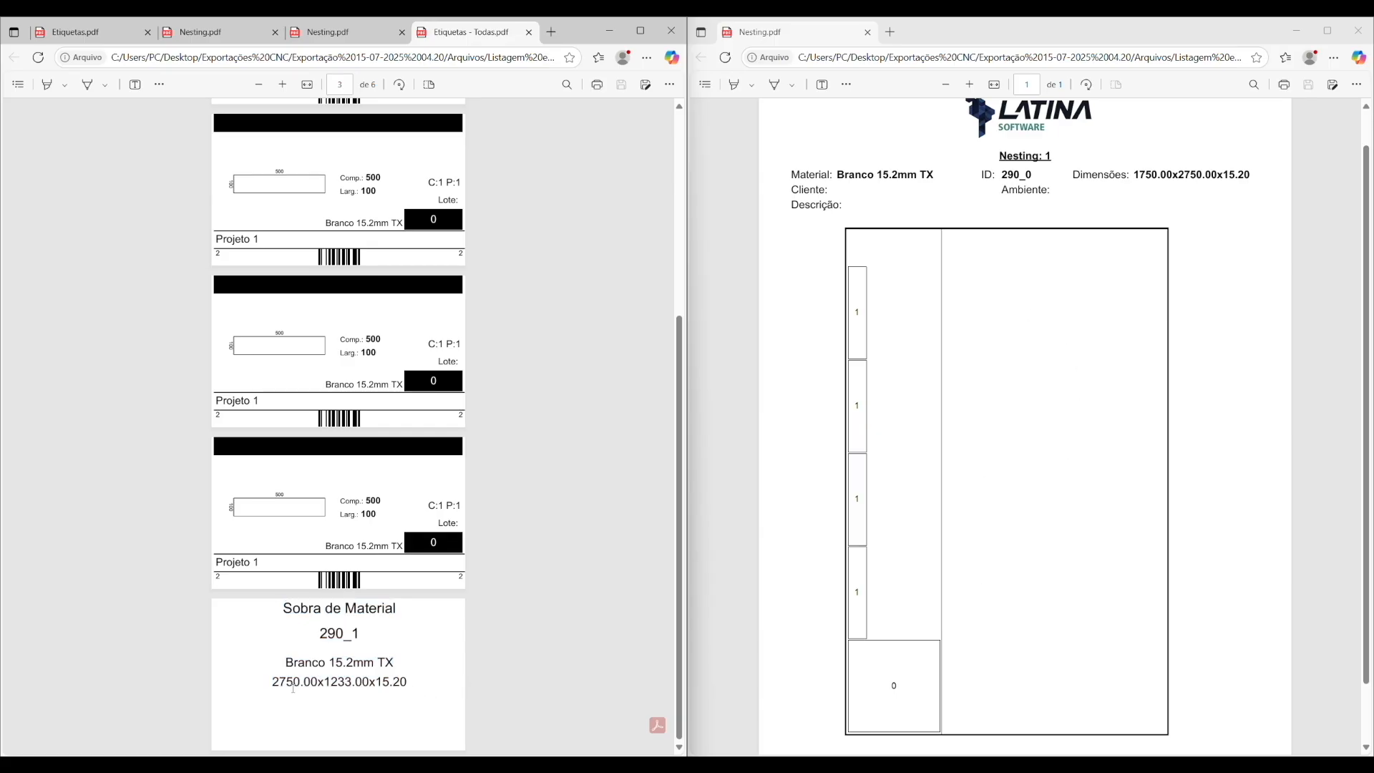
{"action": "left_click_drag", "start_coordinate": [273, 681], "coordinate": [371, 683]}
{"action": "left_click", "coordinate": [329, 683]}
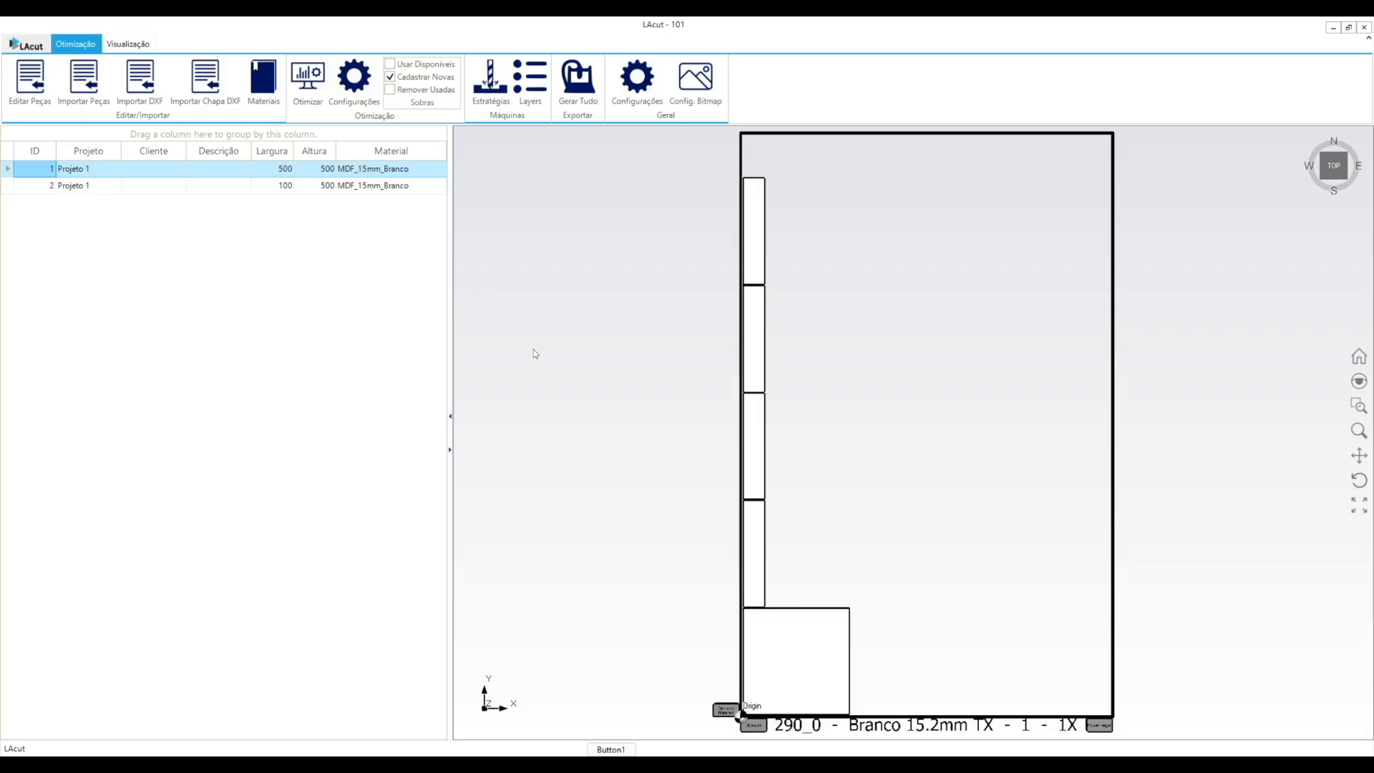
- Return to LAcut and view the registered leftovers of Branco 15.2mm TX in the material library
{"action": "left_click", "coordinate": [261, 77]}
{"action": "left_click", "coordinate": [451, 273]}
{"action": "left_click", "coordinate": [465, 283]}
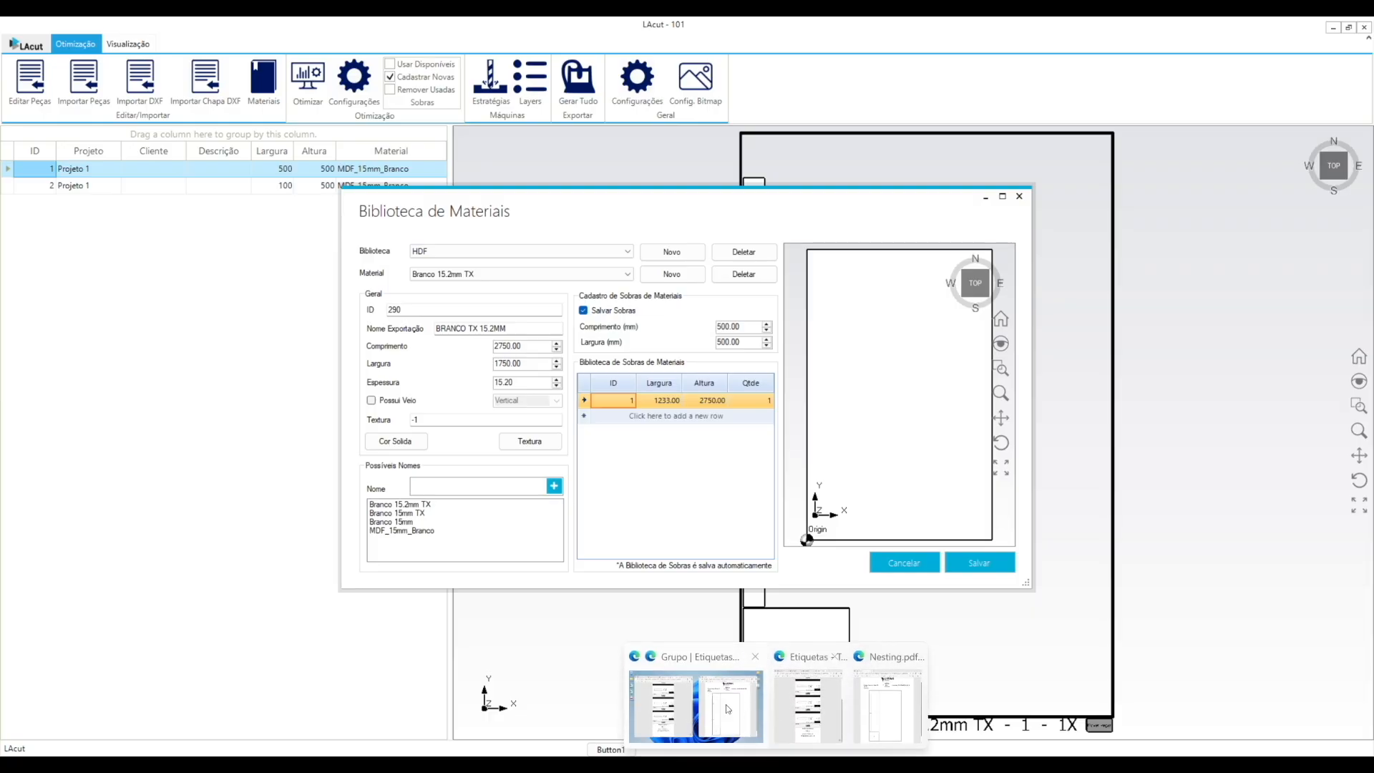
- Switch to the label PDF and copy the _1 suffix of the leftover's ID for comparison with the material library
{"action": "left_click", "coordinate": [699, 698]}
{"action": "left_click_drag", "start_coordinate": [350, 634], "coordinate": [359, 635]}
{"action": "right_click", "coordinate": [359, 634]}
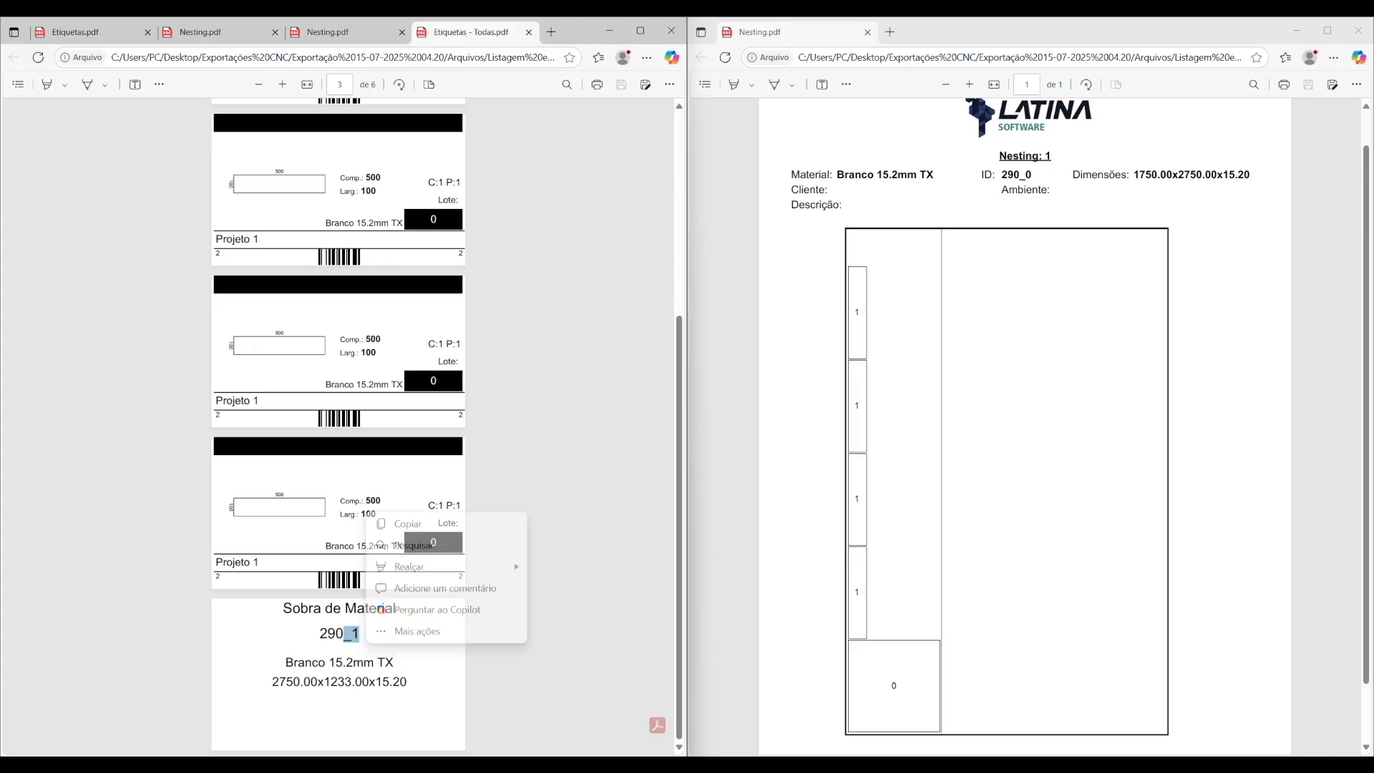
{"action": "left_click", "coordinate": [412, 524]}
{"action": "left_click", "coordinate": [670, 715]}
{"action": "left_click", "coordinate": [759, 702]}
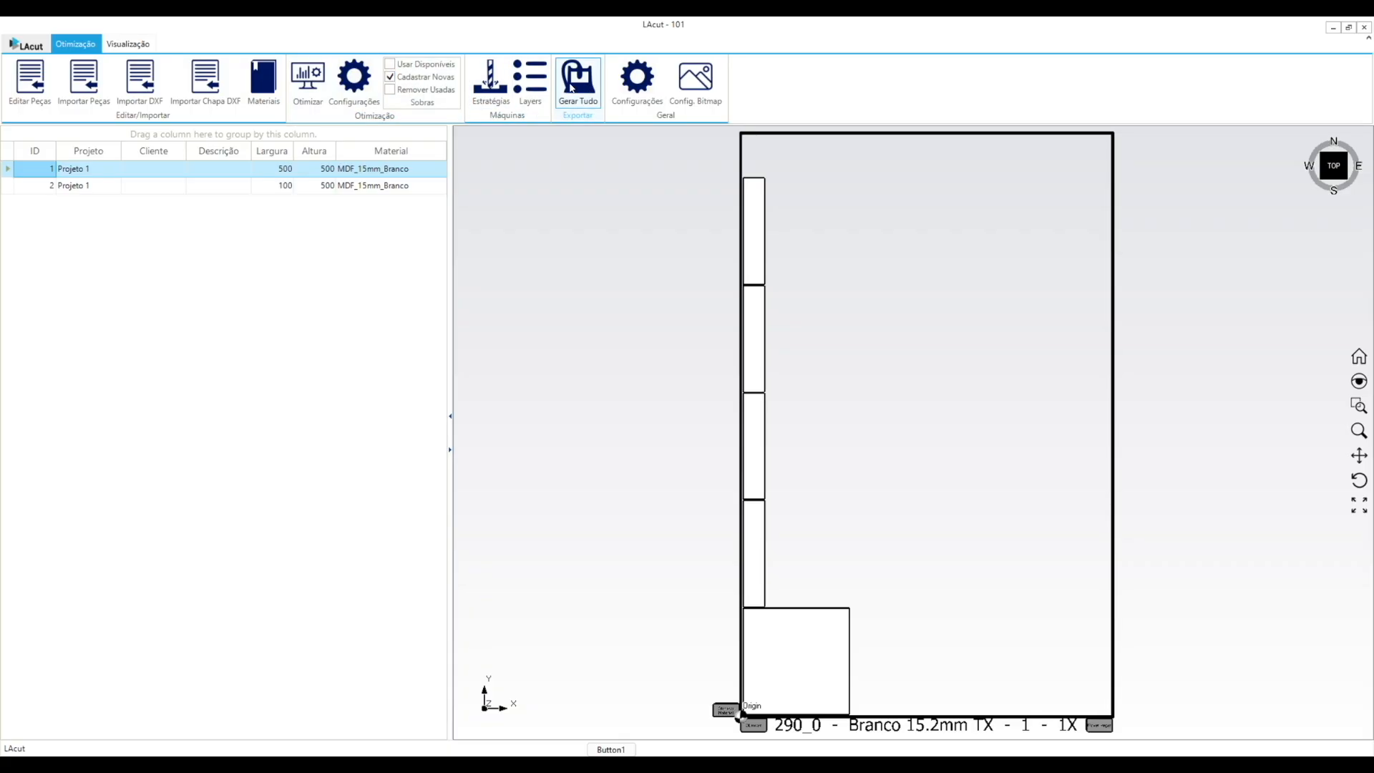
- Disable Cadastrar Novas, enable Usar Disponíveis for leftovers, and rerun the optimization for the CNC machine
{"action": "left_click", "coordinate": [418, 77]}
{"action": "left_click", "coordinate": [411, 68]}
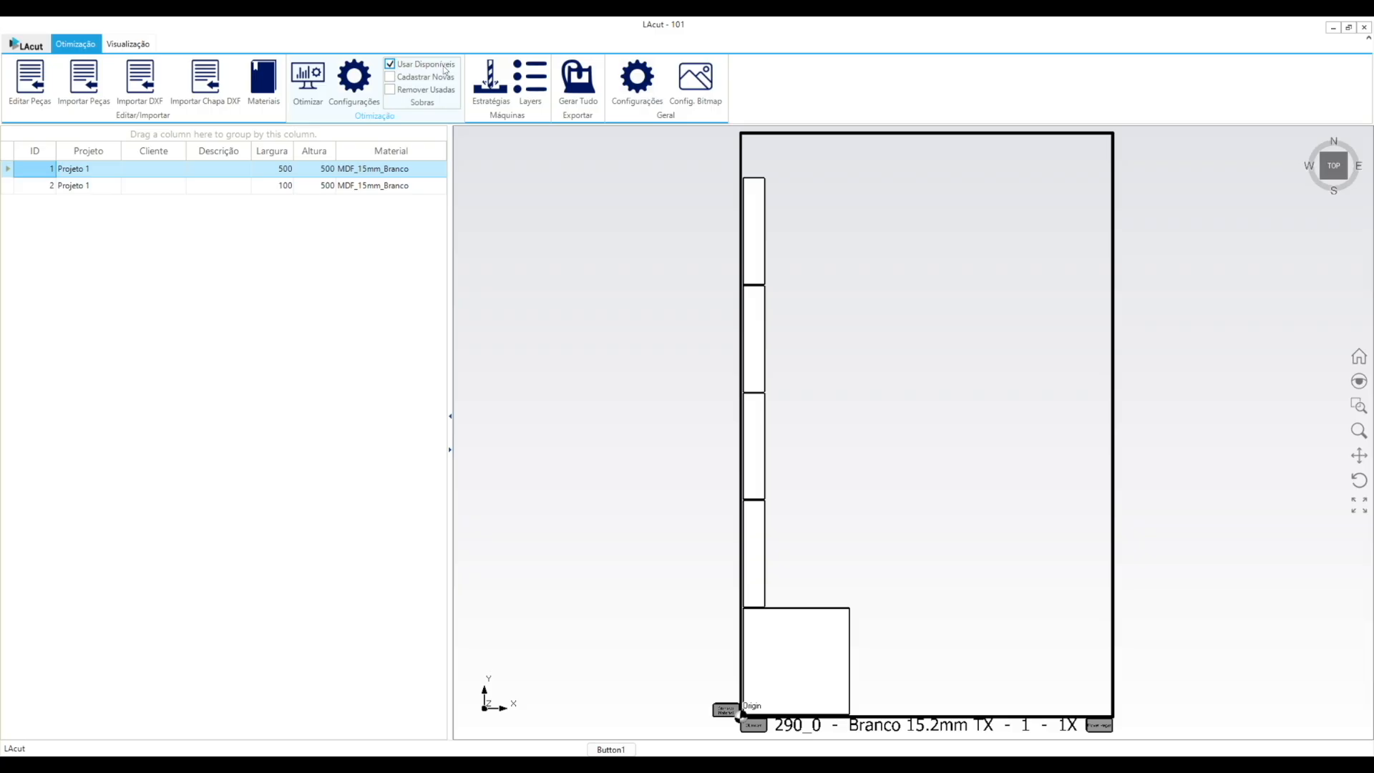
{"action": "left_click", "coordinate": [314, 78]}
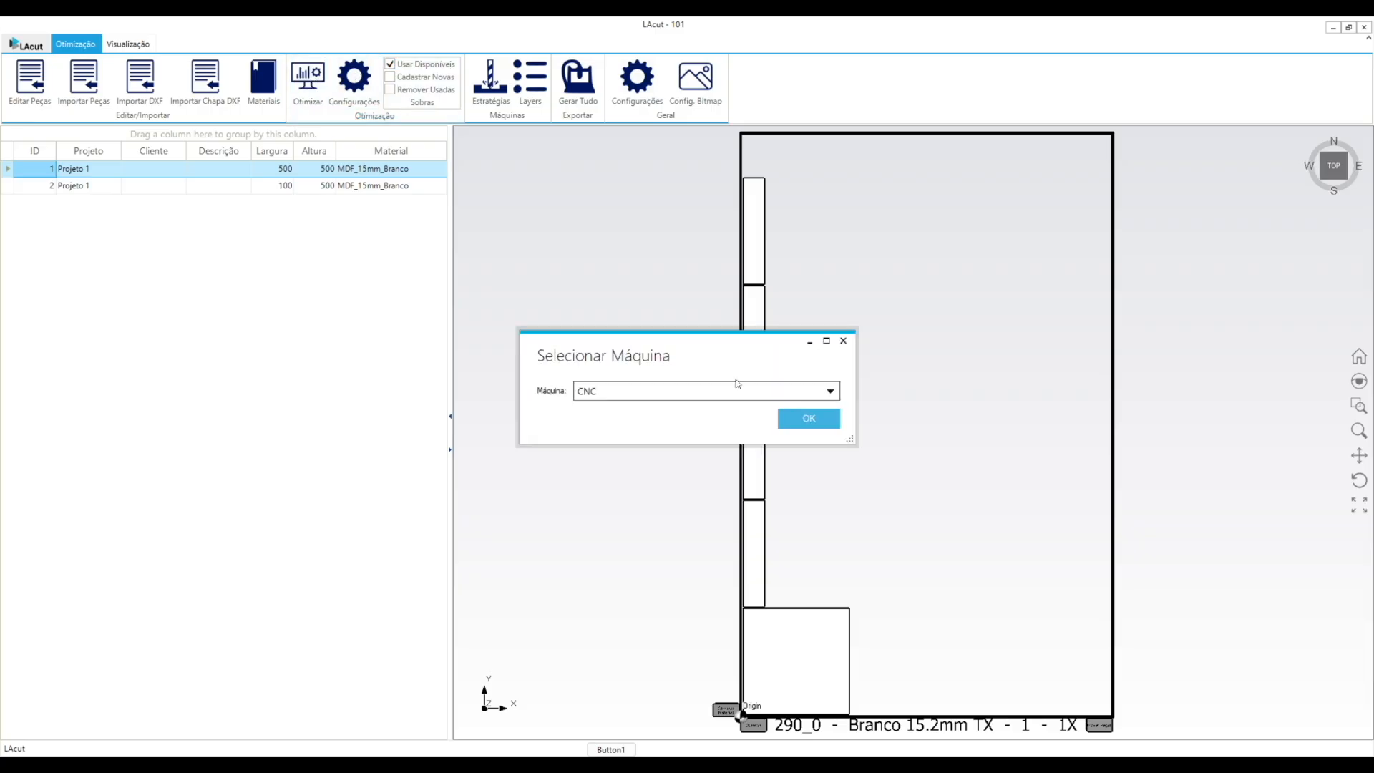
{"action": "left_click", "coordinate": [791, 417]}
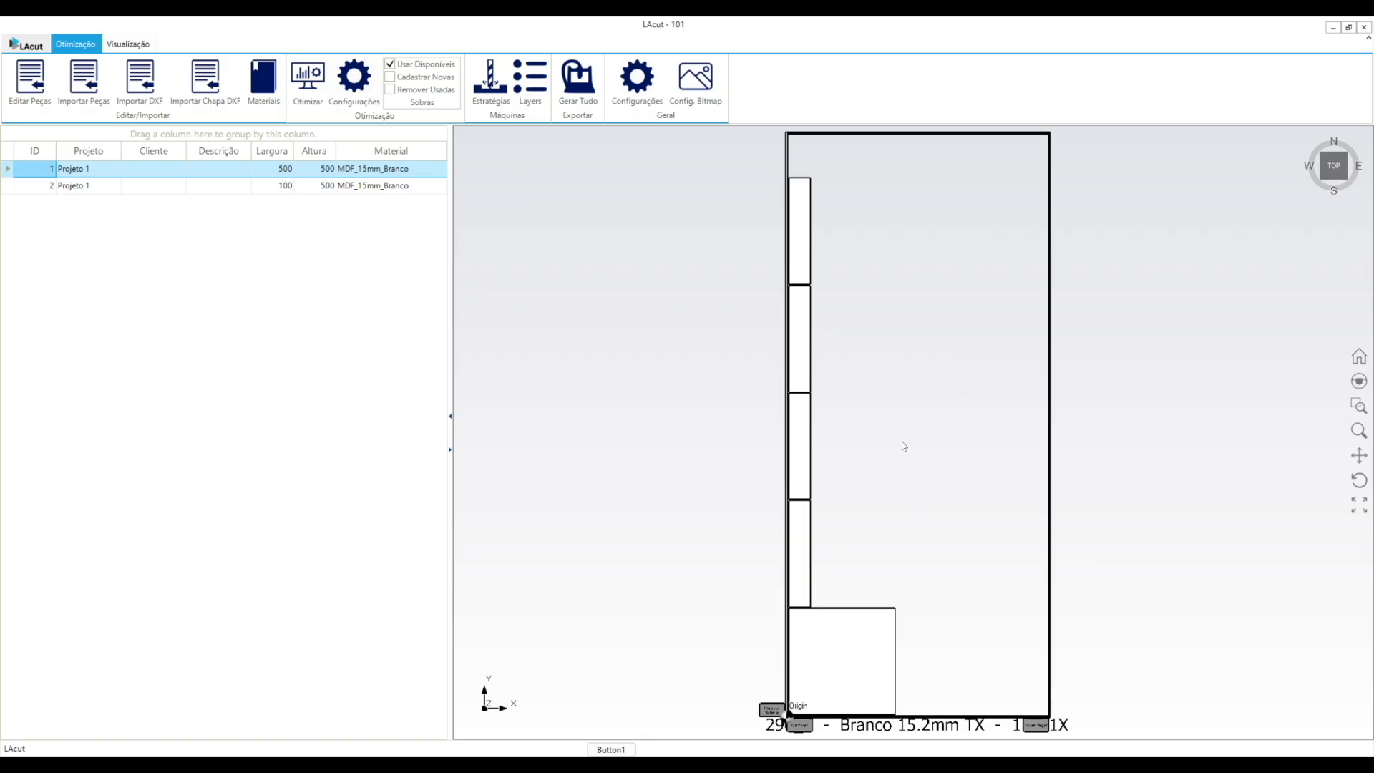
{"action": "scroll", "coordinate": [622, 499], "scroll_direction": "down", "scroll_amount": 2}
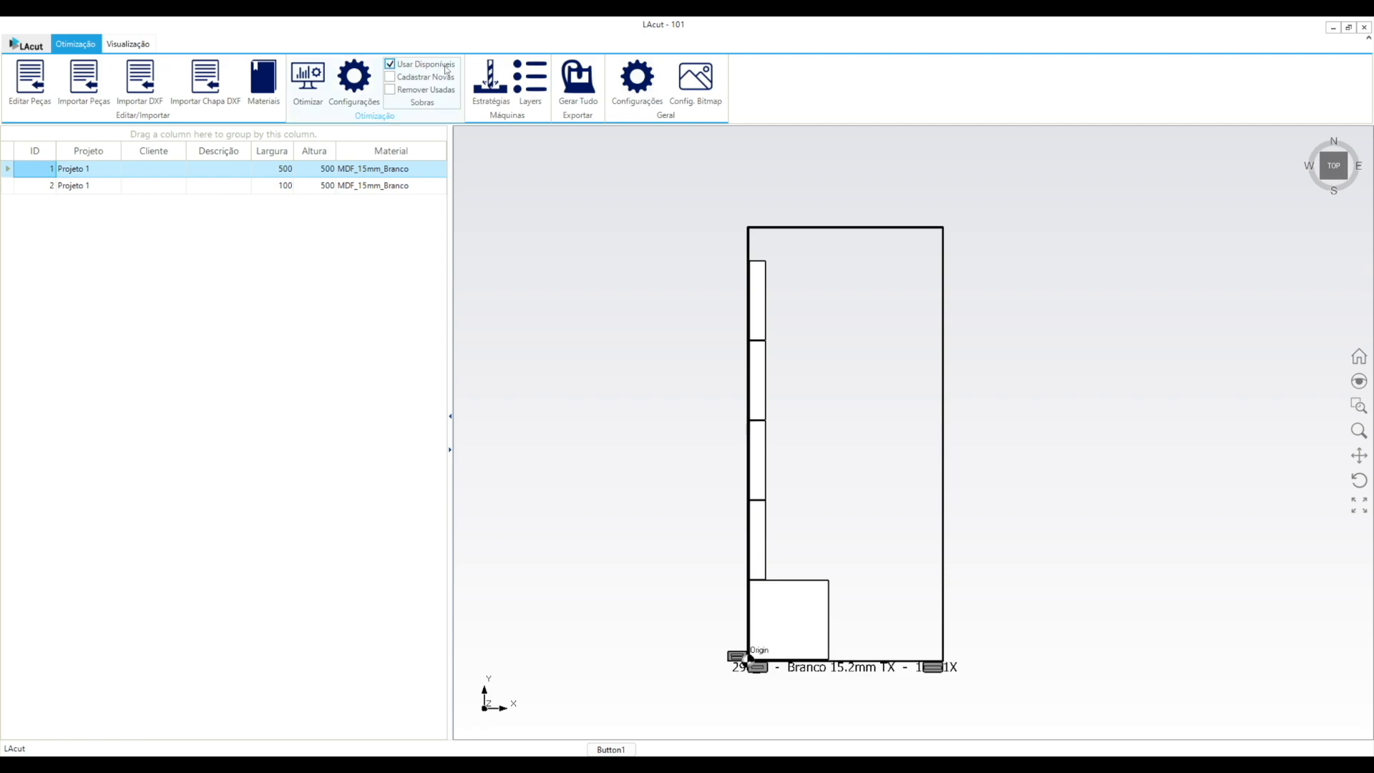
- Export all files from the leftover-based layout and check the Branco 15.2mm TX leftovers in the material library
{"action": "left_click", "coordinate": [576, 98]}
{"action": "left_click", "coordinate": [258, 81]}
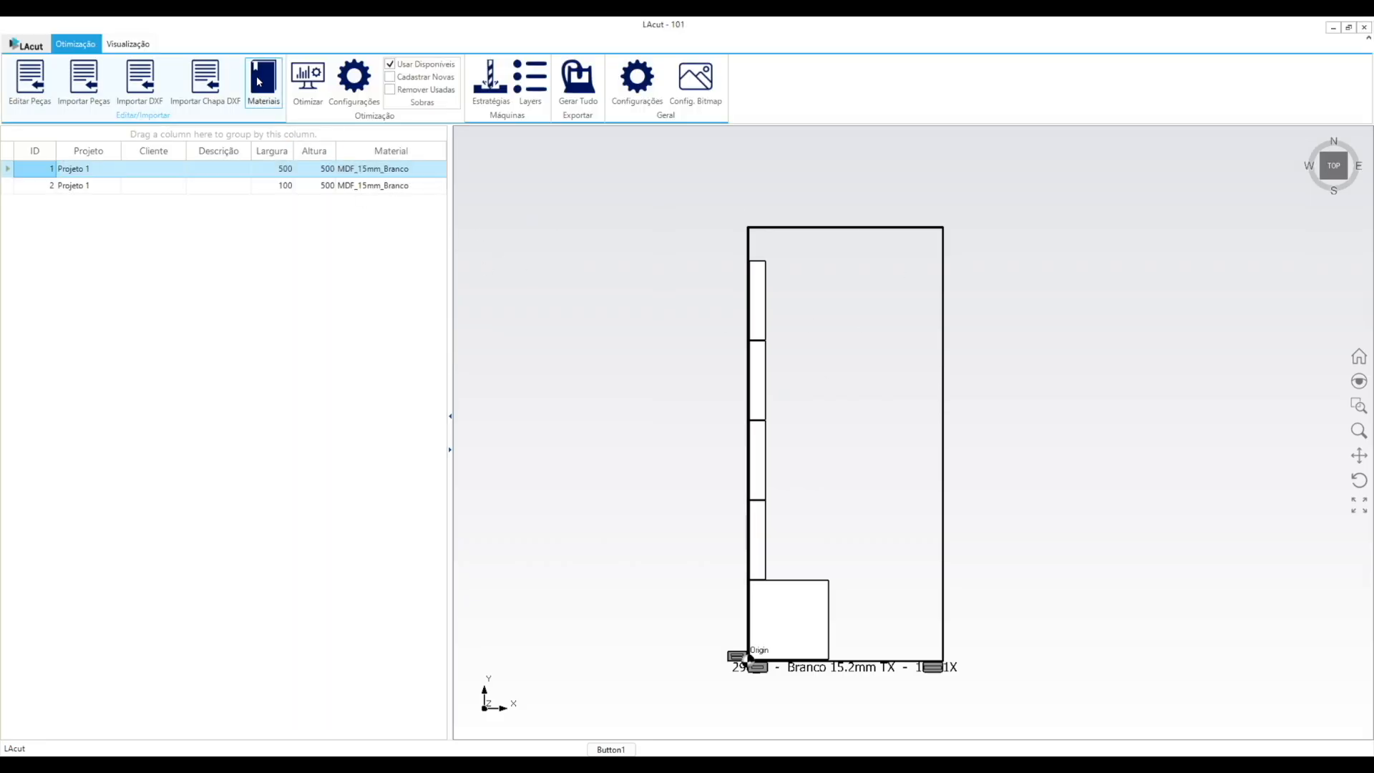
{"action": "left_click", "coordinate": [454, 274]}
{"action": "left_click", "coordinate": [459, 296]}
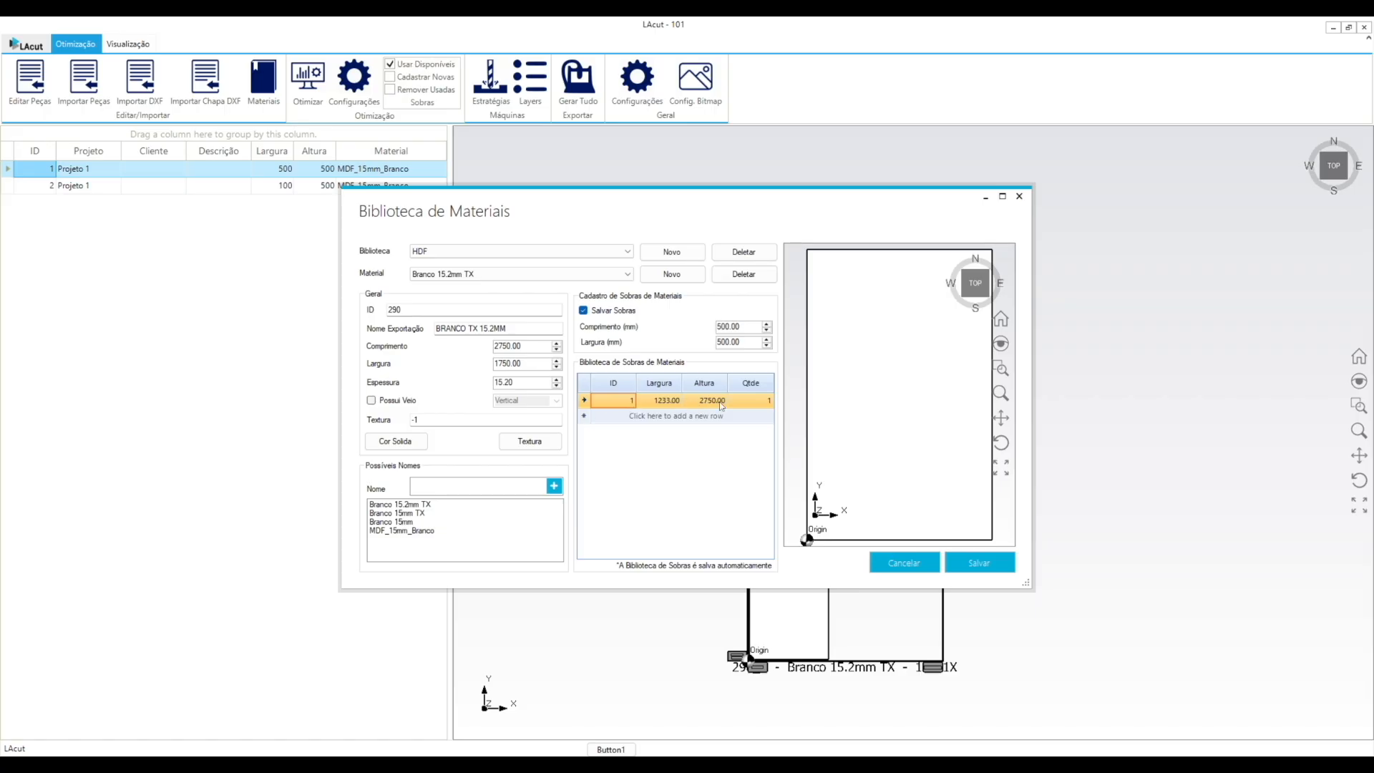
{"action": "left_click", "coordinate": [895, 557]}
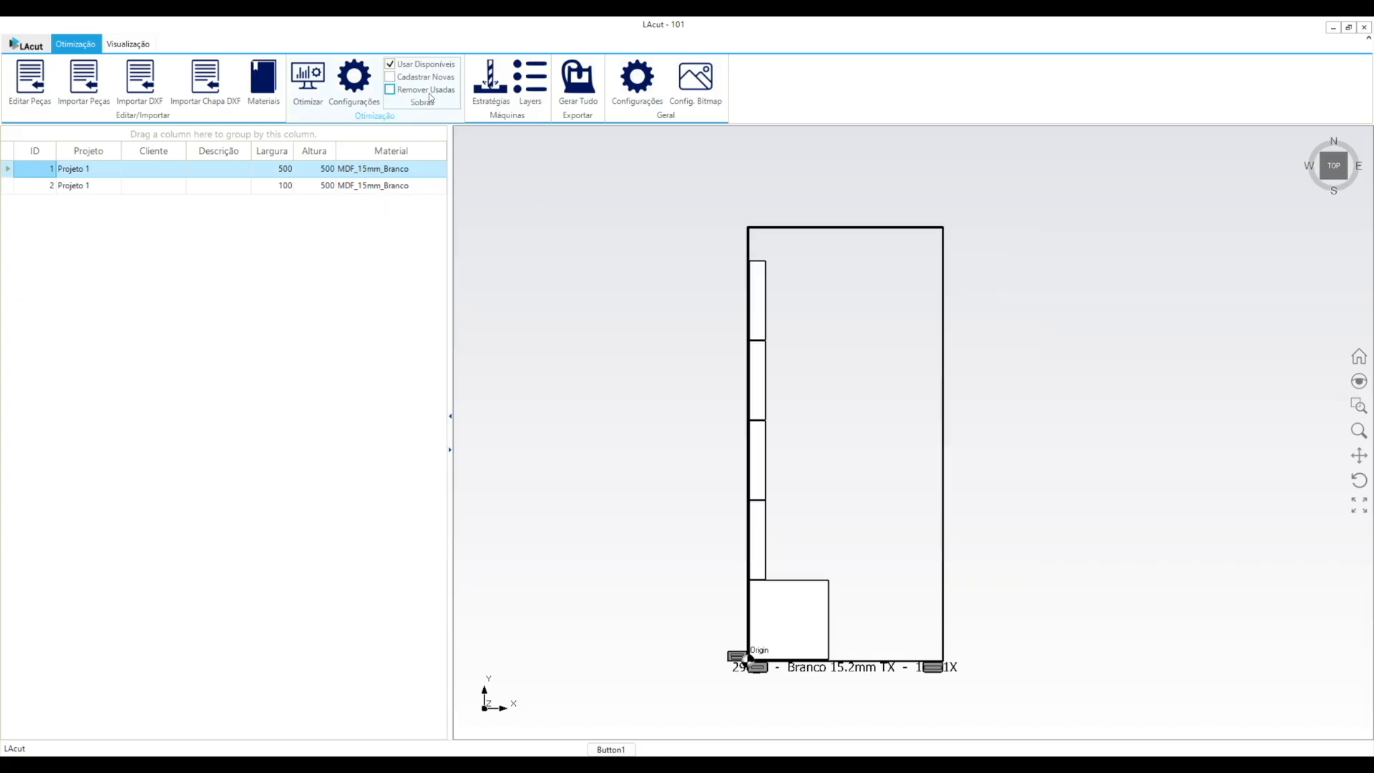
- Export all files again with Remover Usadas enabled and recheck the Branco 15.2mm TX leftover list in the material library
{"action": "left_click", "coordinate": [578, 80]}
{"action": "left_click", "coordinate": [669, 456]}
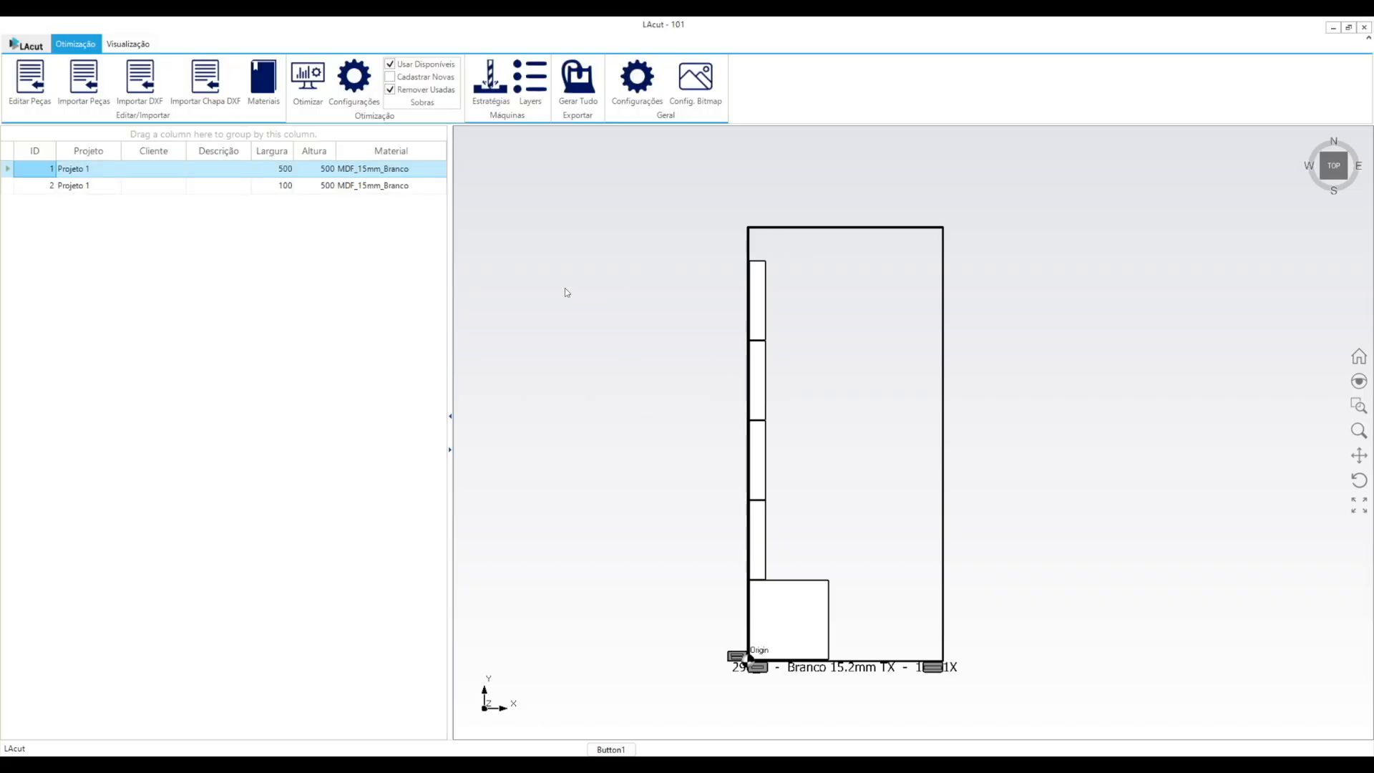
{"action": "left_click", "coordinate": [263, 81]}
{"action": "left_click", "coordinate": [582, 274]}
{"action": "left_click", "coordinate": [515, 286]}
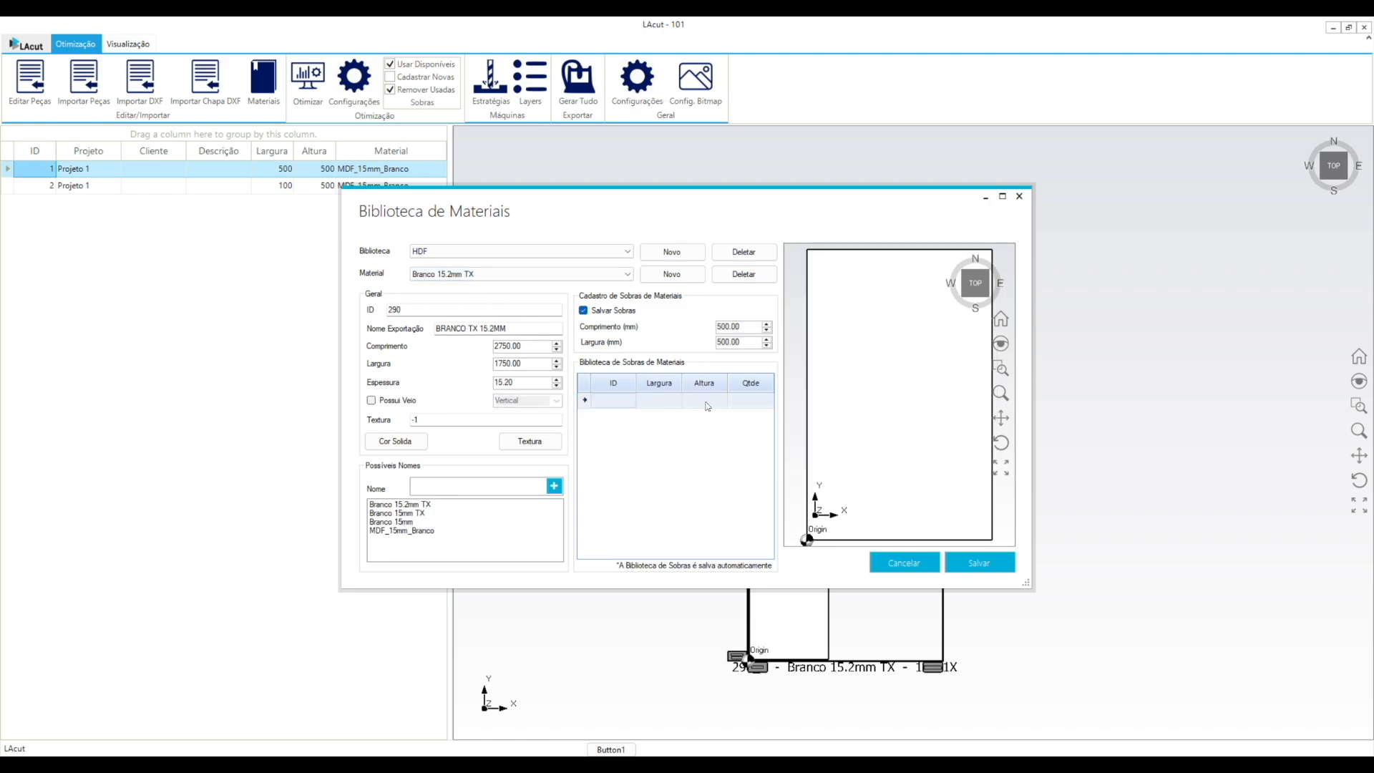
{"action": "left_click", "coordinate": [900, 563]}
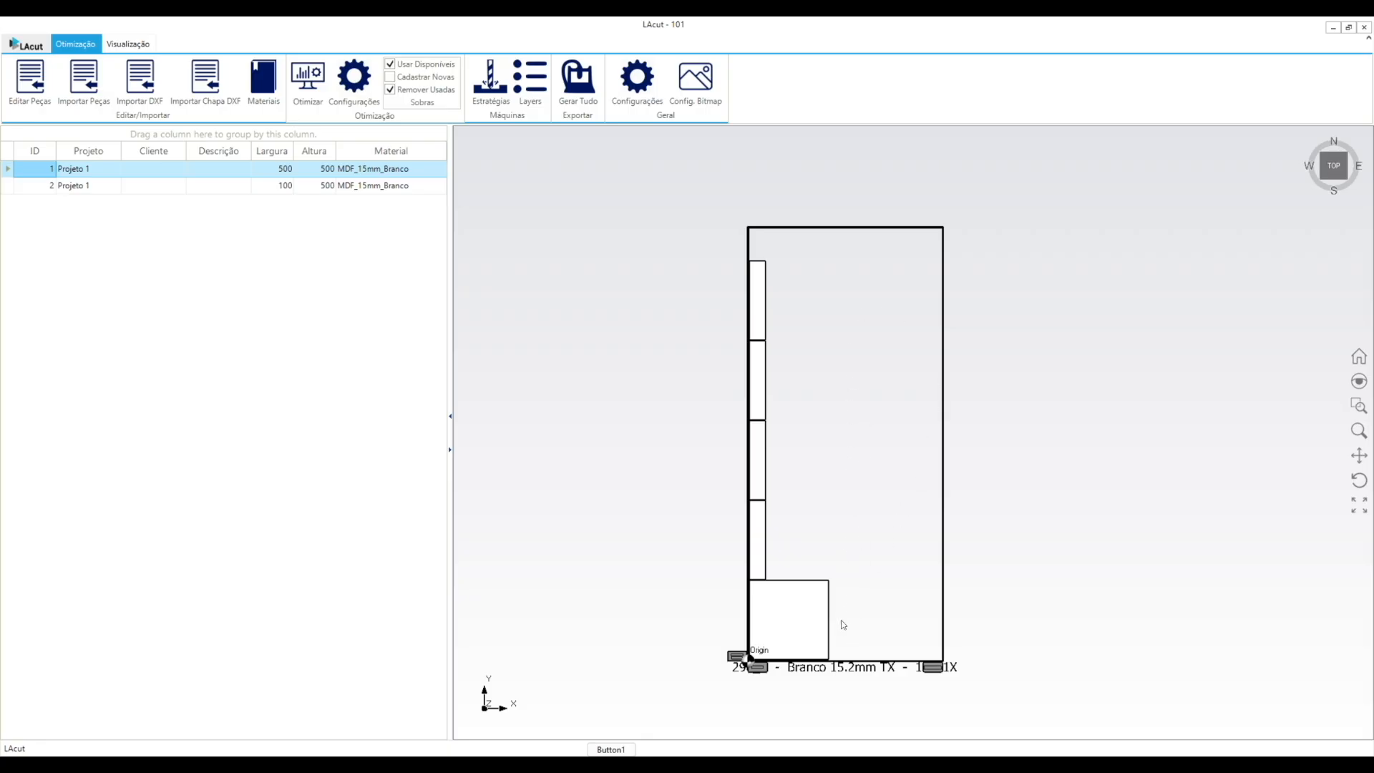
- Enable Cadastrar Novas alongside the other two leftover options and export all files once more
{"action": "left_click", "coordinate": [426, 81]}
{"action": "left_click", "coordinate": [578, 80]}
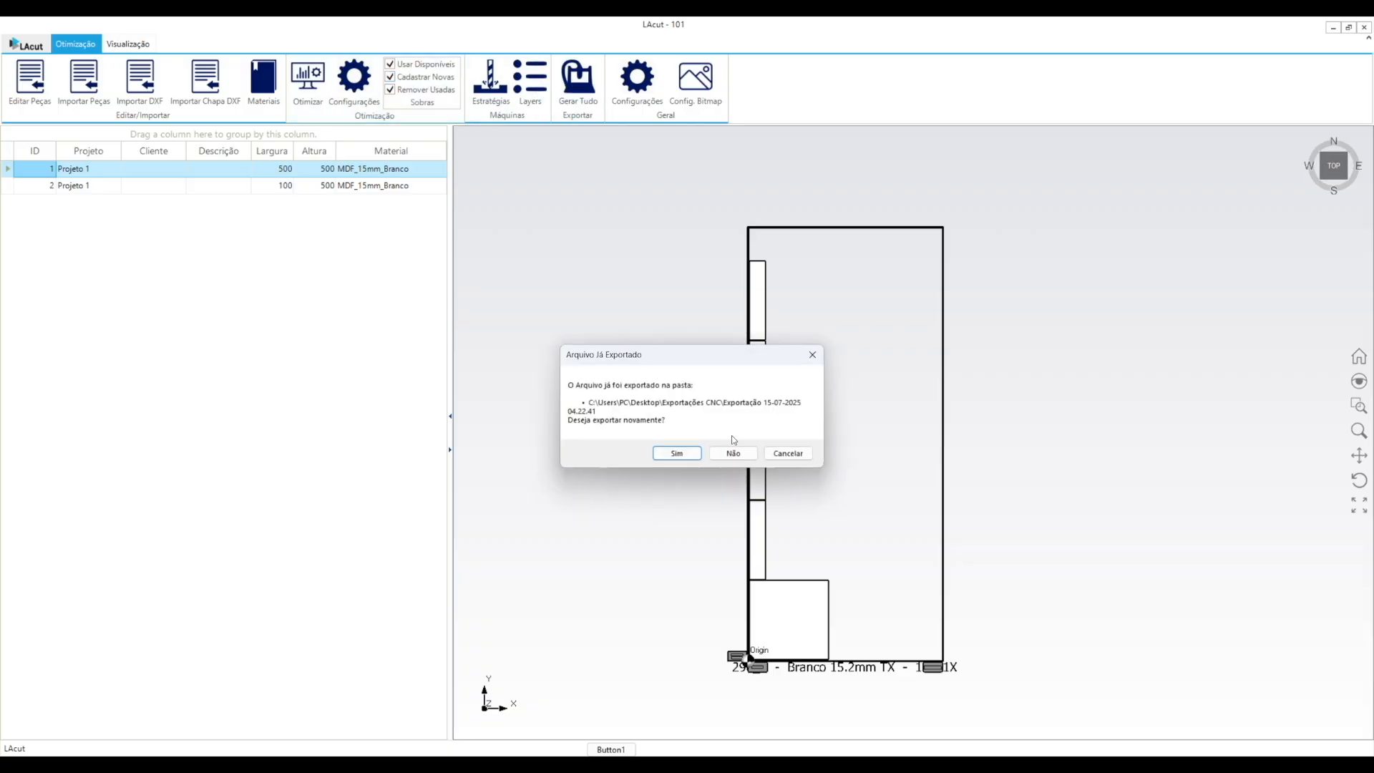
{"action": "left_click", "coordinate": [677, 454]}
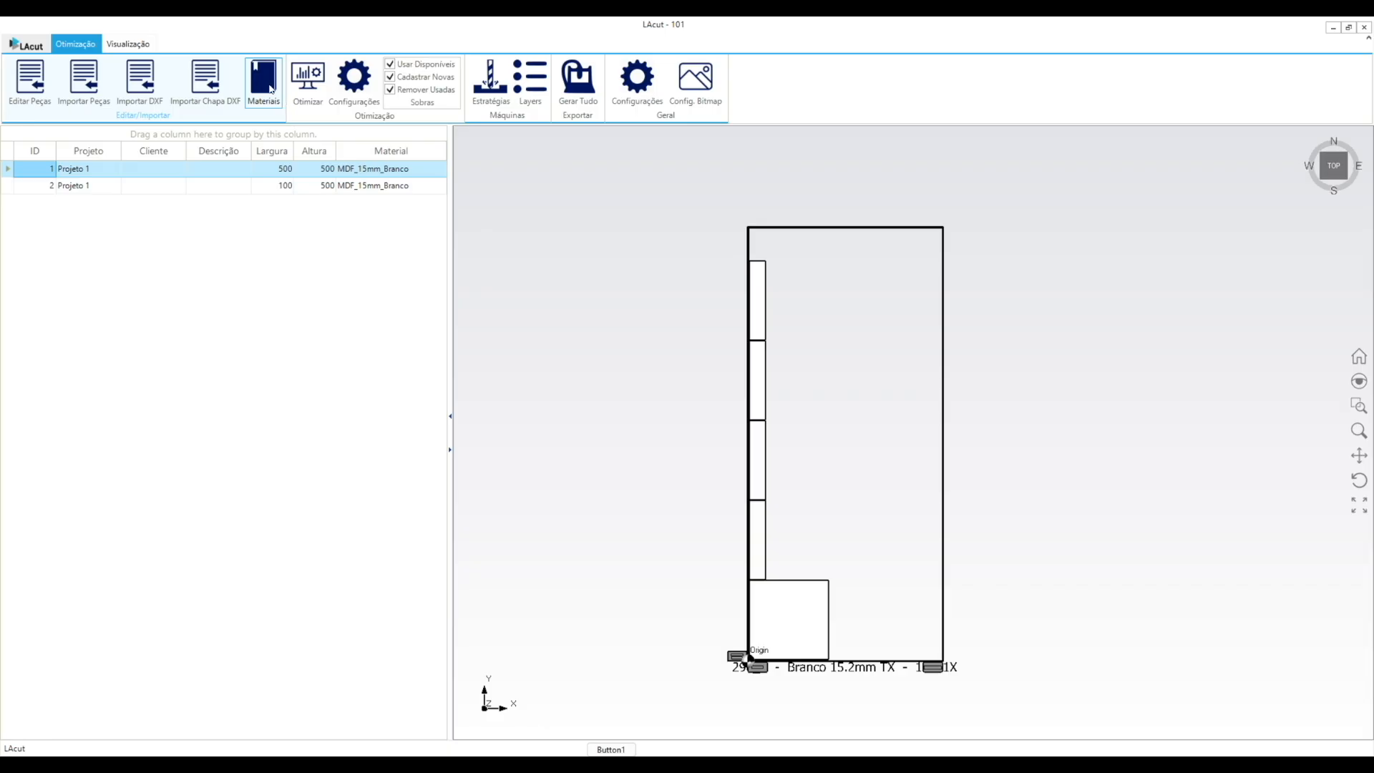
- Check the registered leftovers of Branco 15.2mm TX in the HDF material library
{"action": "left_click", "coordinate": [270, 88]}
{"action": "left_click", "coordinate": [503, 277]}
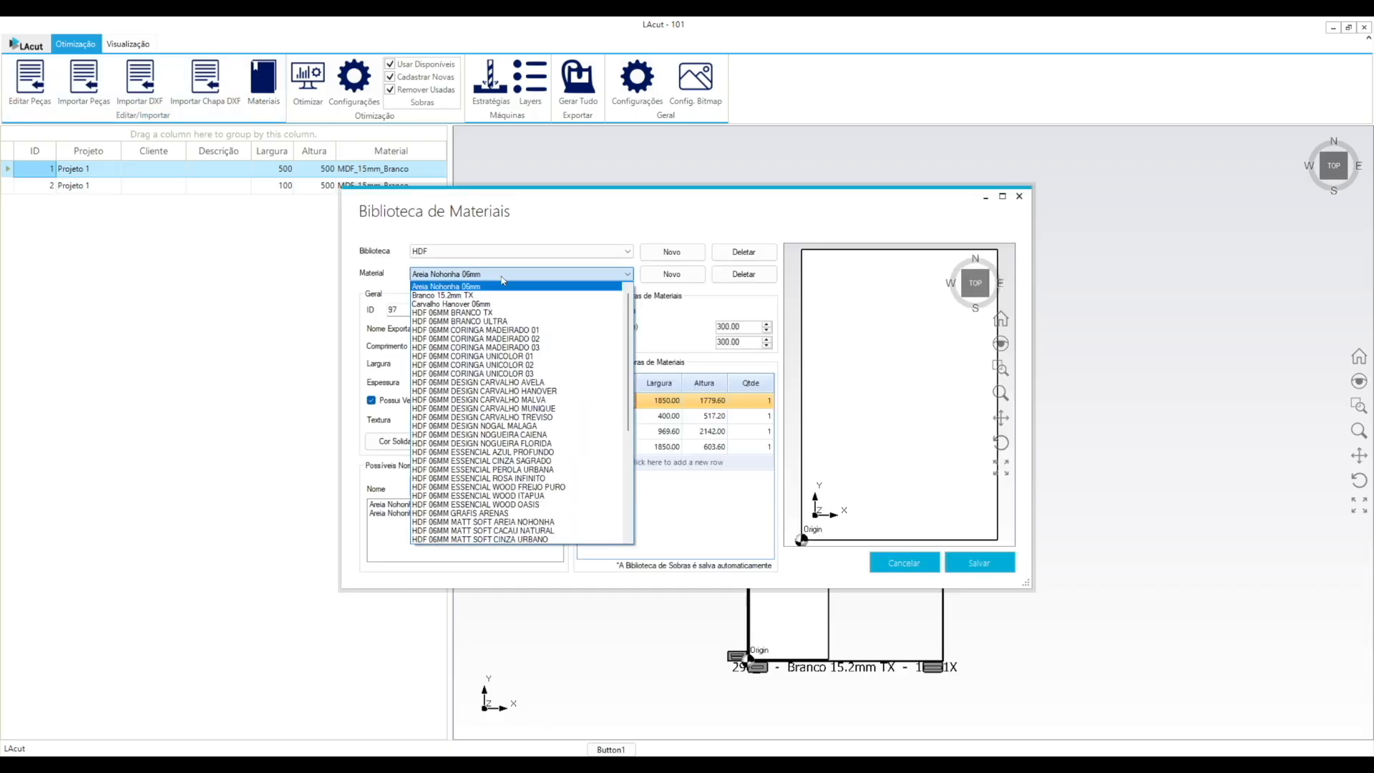
{"action": "left_click", "coordinate": [496, 295]}
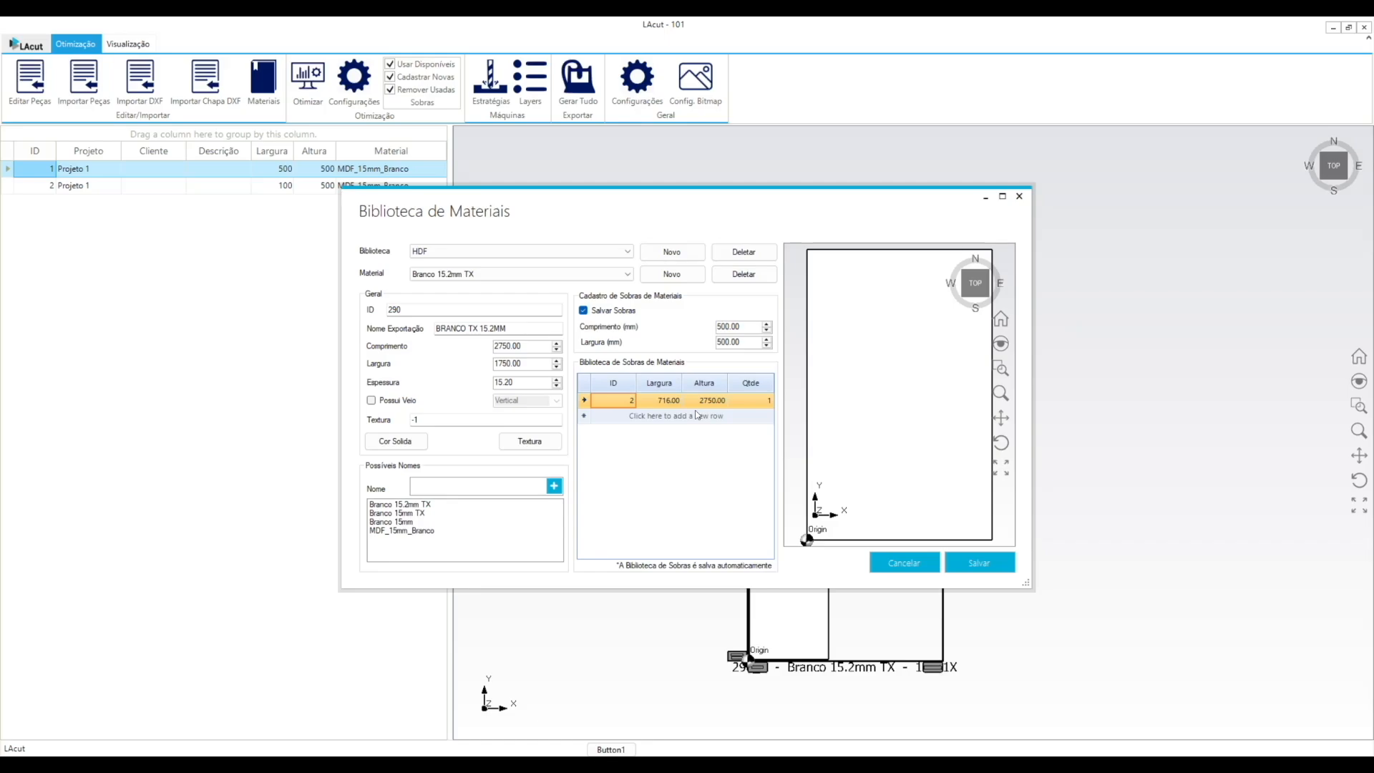
{"action": "left_click", "coordinate": [904, 563]}
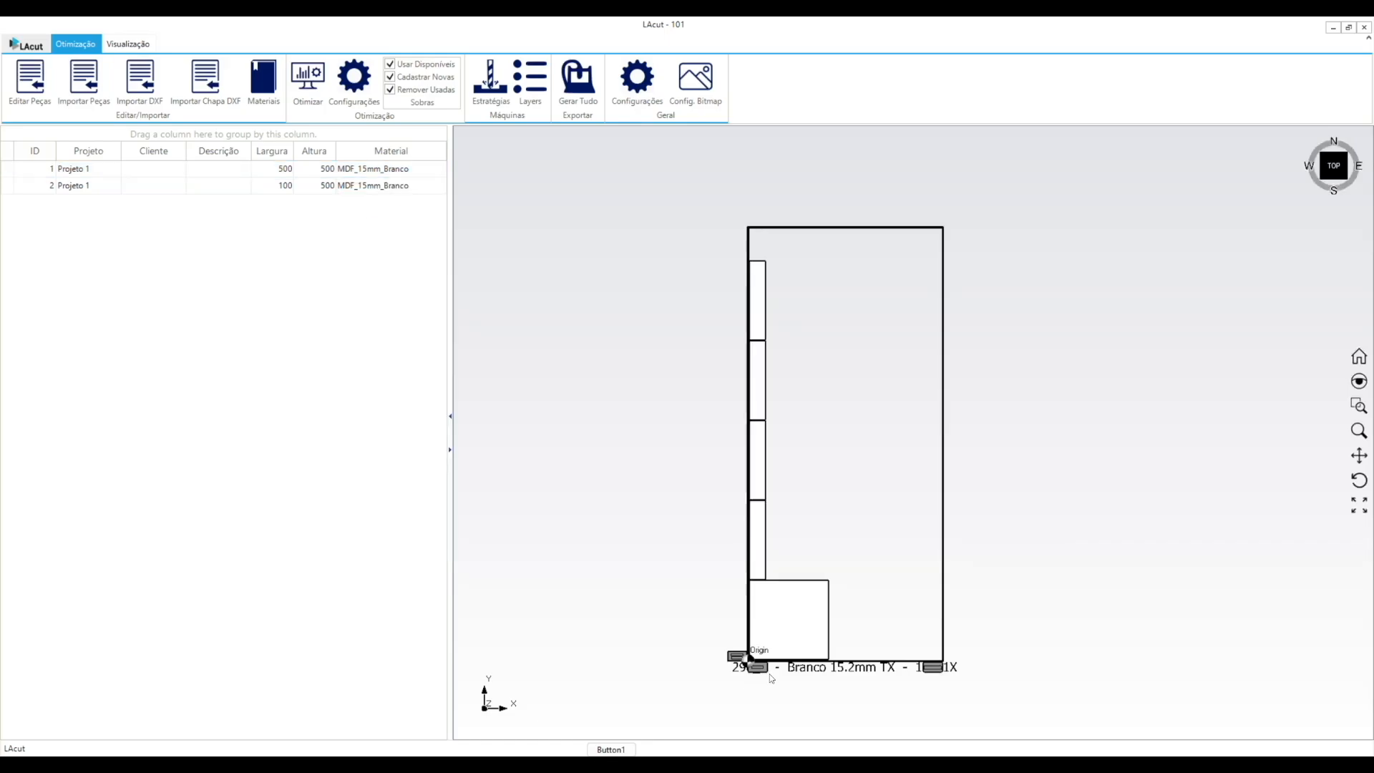
{"action": "scroll", "coordinate": [773, 676], "scroll_direction": "up", "scroll_amount": 2}
{"action": "scroll", "coordinate": [774, 673], "scroll_direction": "down", "scroll_amount": 1}
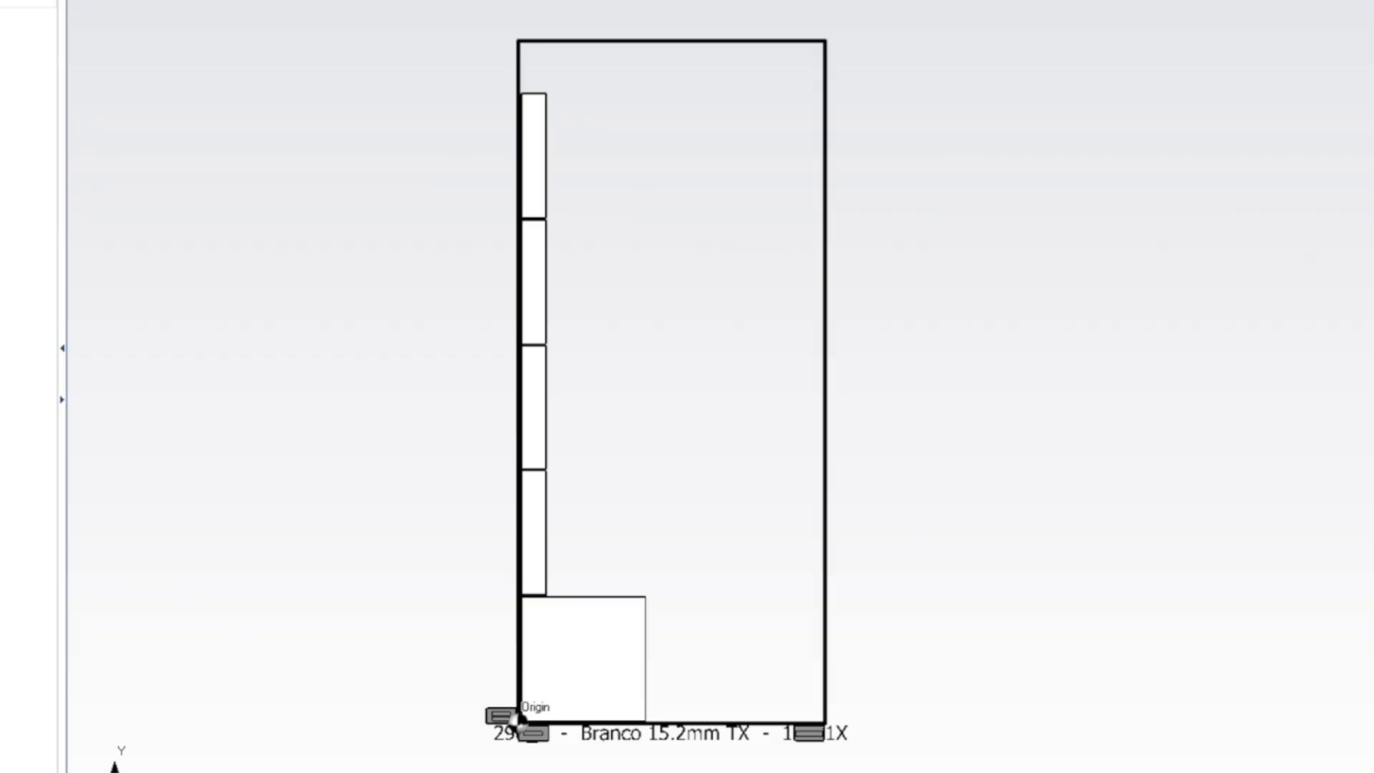
{"action": "left_click_drag", "start_coordinate": [518, 719], "coordinate": [647, 93]}
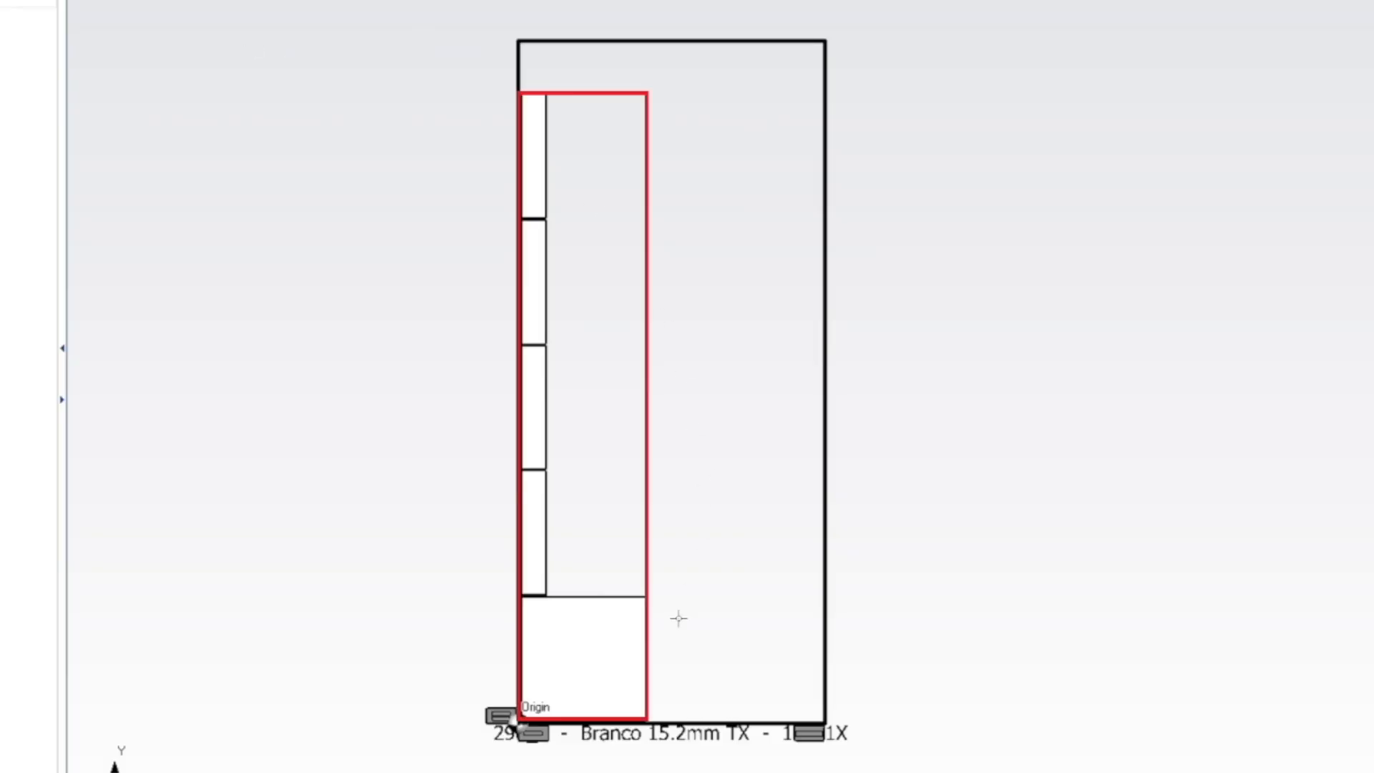
{"action": "left_click_drag", "start_coordinate": [650, 732], "coordinate": [647, 40]}
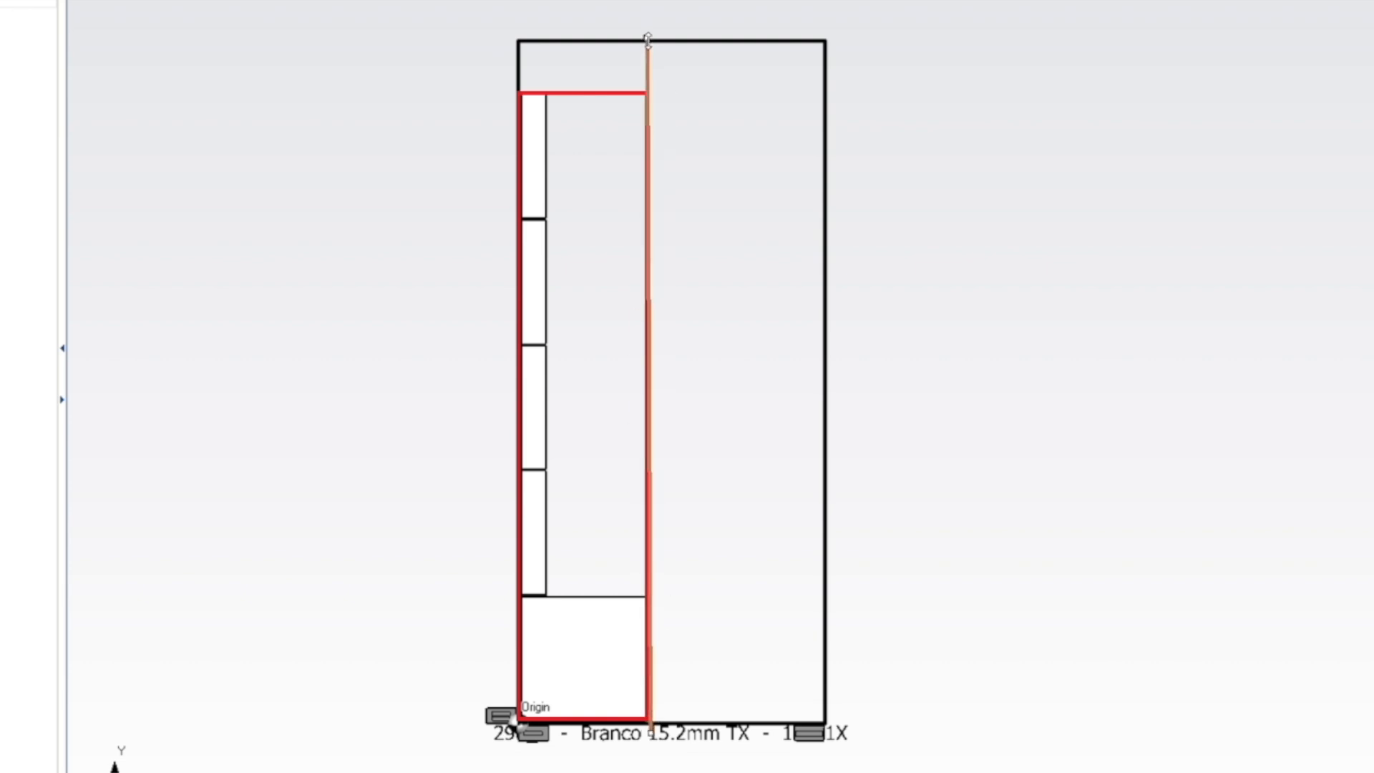
{"action": "left_click_drag", "start_coordinate": [512, 89], "coordinate": [823, 92]}
{"action": "left_click_drag", "start_coordinate": [647, 727], "coordinate": [647, 44]}
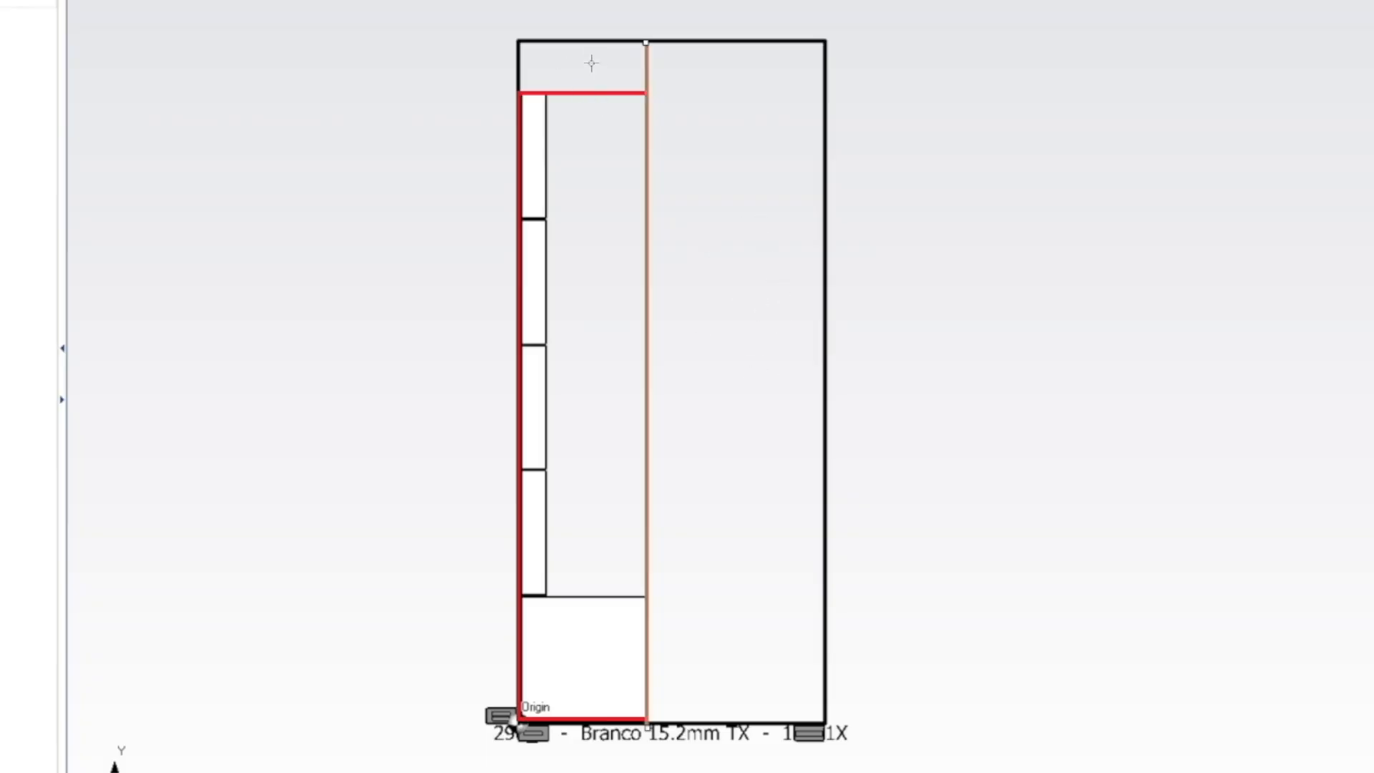
{"action": "left_click", "coordinate": [518, 93]}
{"action": "left_click", "coordinate": [822, 94]}
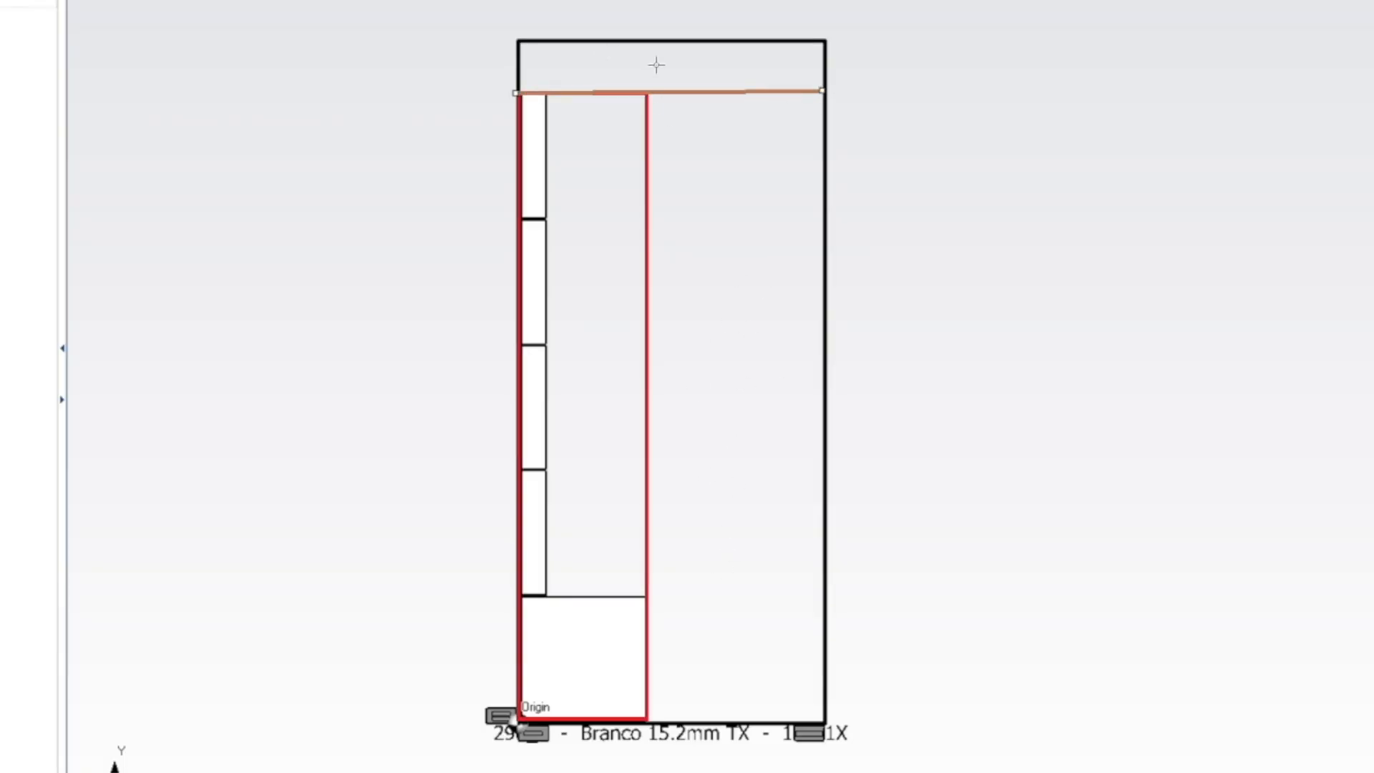
{"action": "key", "text": "ctrl+z"}
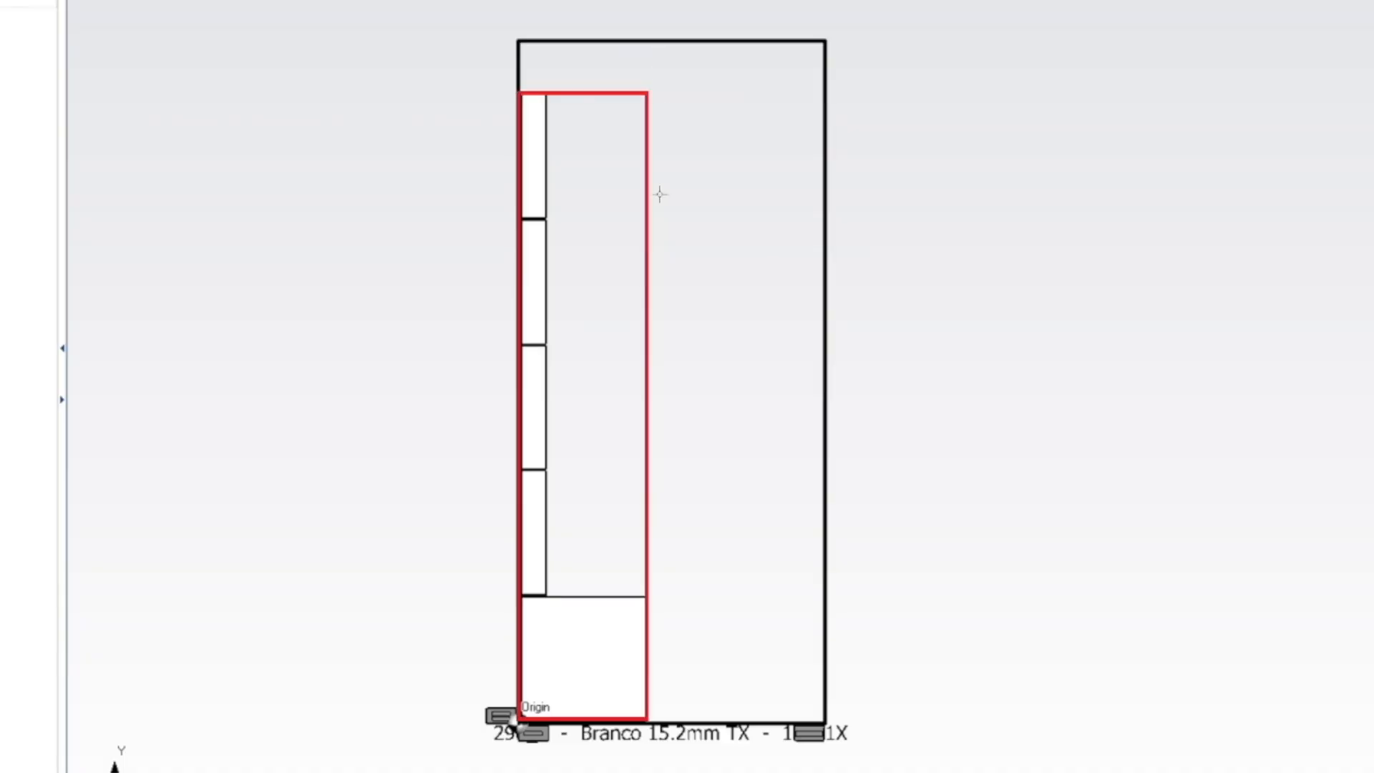
{"action": "left_click", "coordinate": [650, 722]}
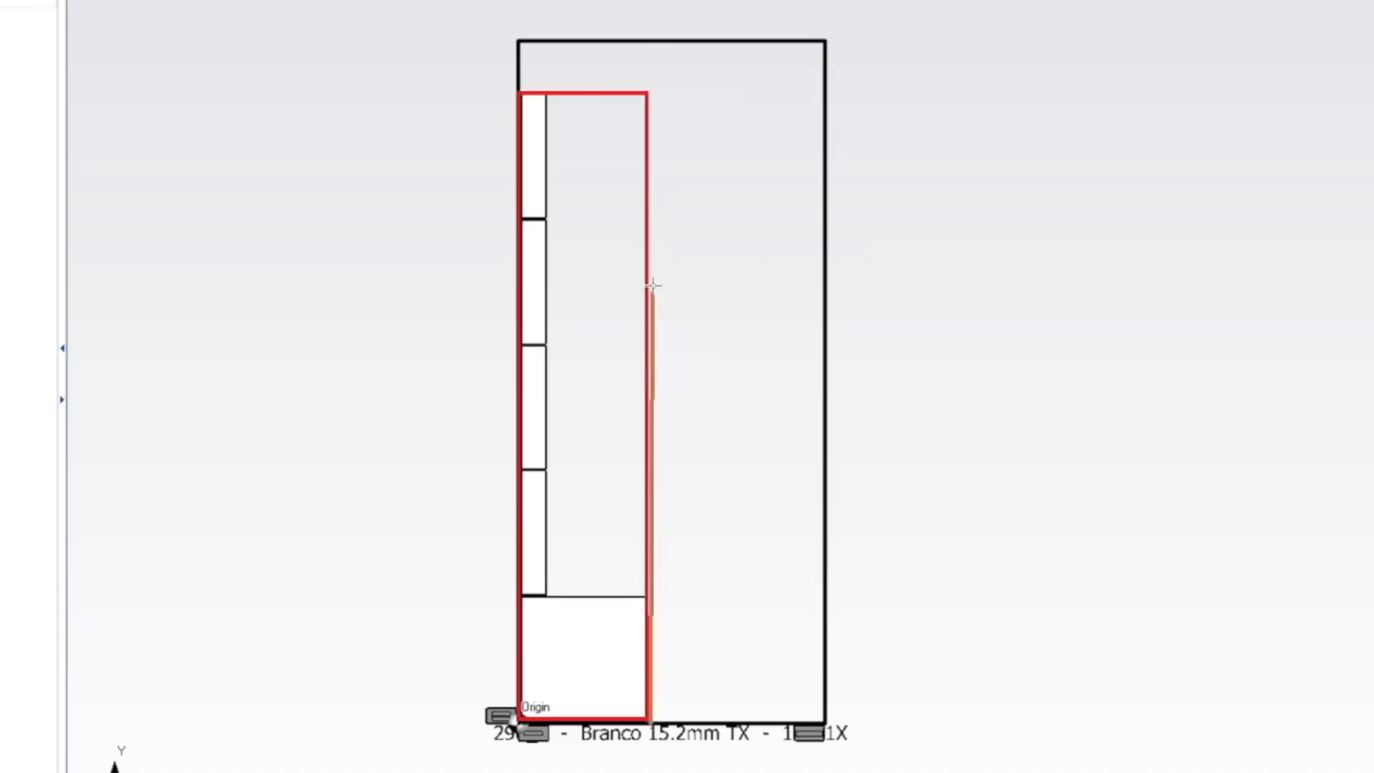
{"action": "left_click", "coordinate": [651, 43]}
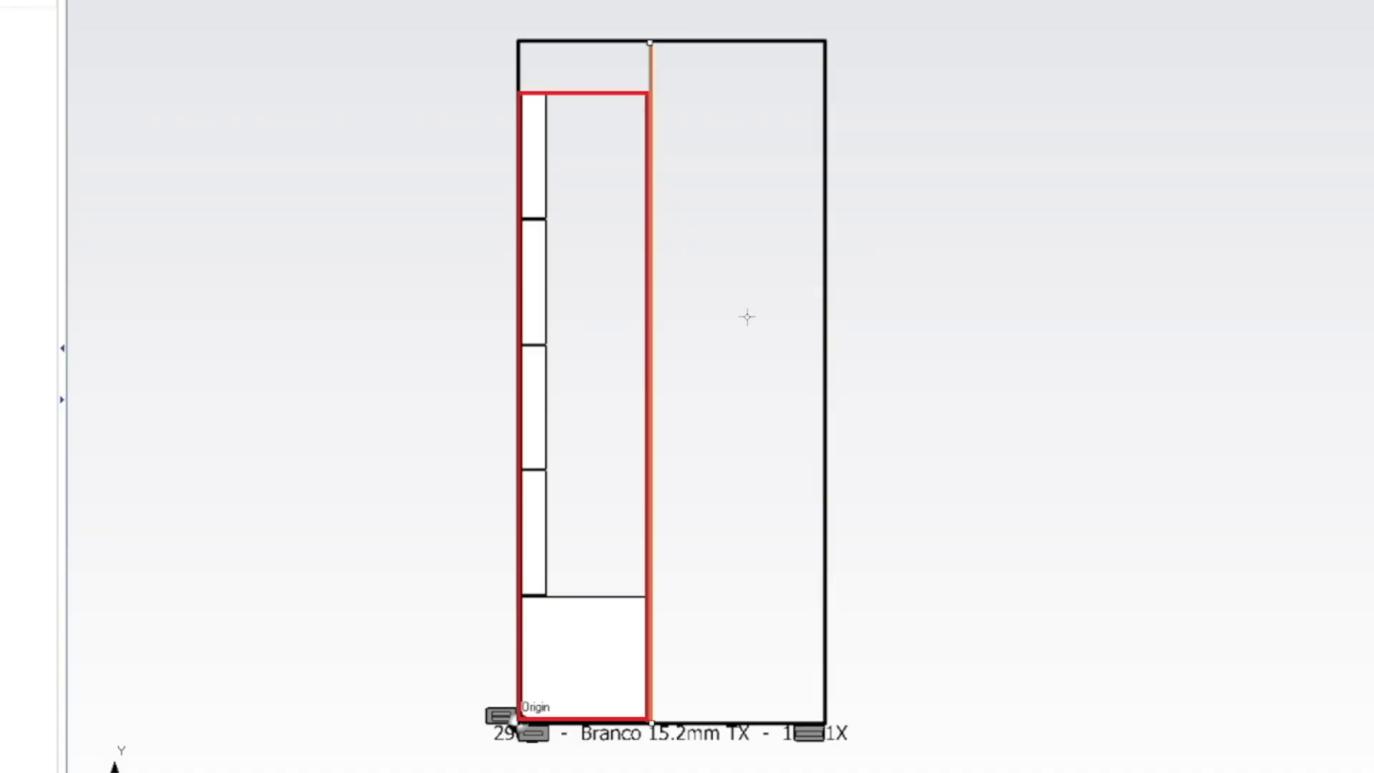
{"action": "left_click", "coordinate": [515, 91]}
{"action": "left_click", "coordinate": [650, 91]}
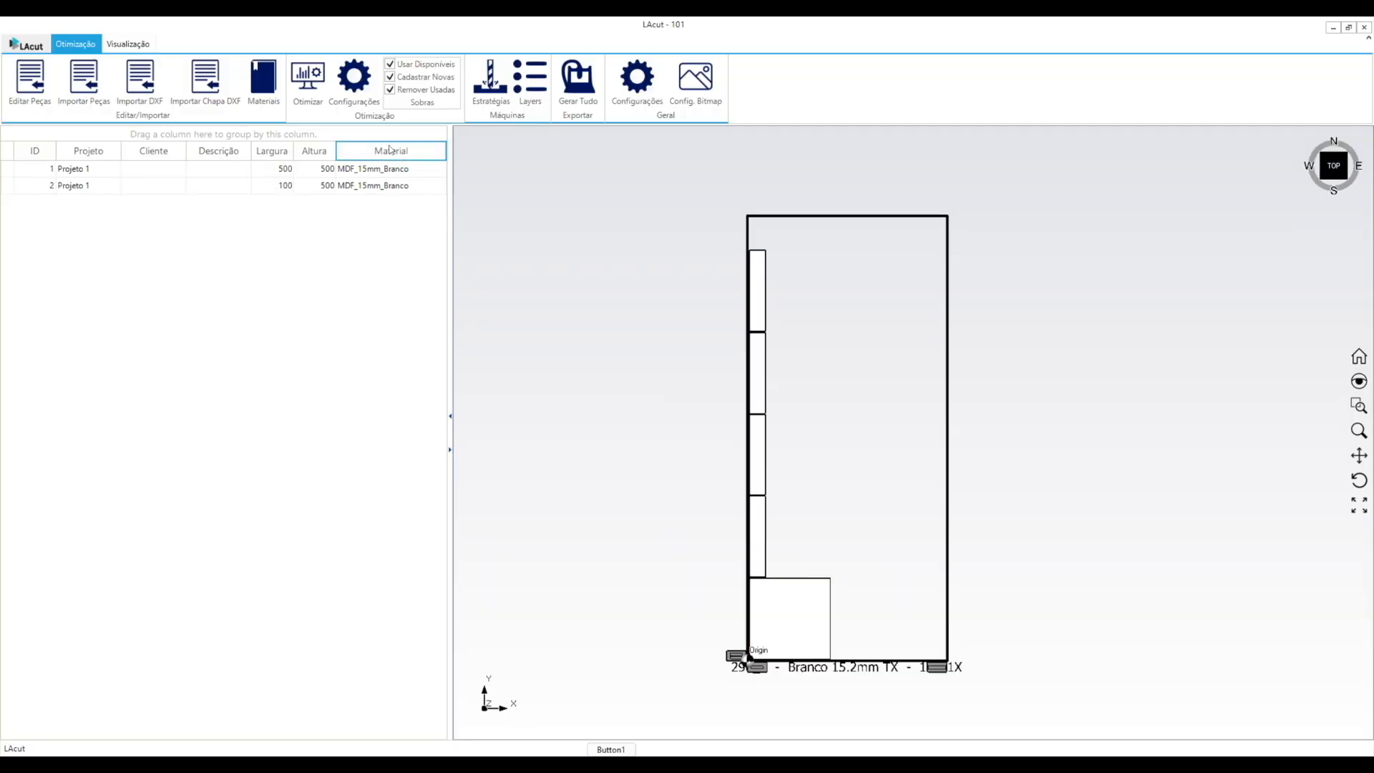
- Reopen the material library and review the Branco 15.2mm TX leftover entry again
{"action": "left_click", "coordinate": [265, 81]}
{"action": "left_click", "coordinate": [501, 274]}
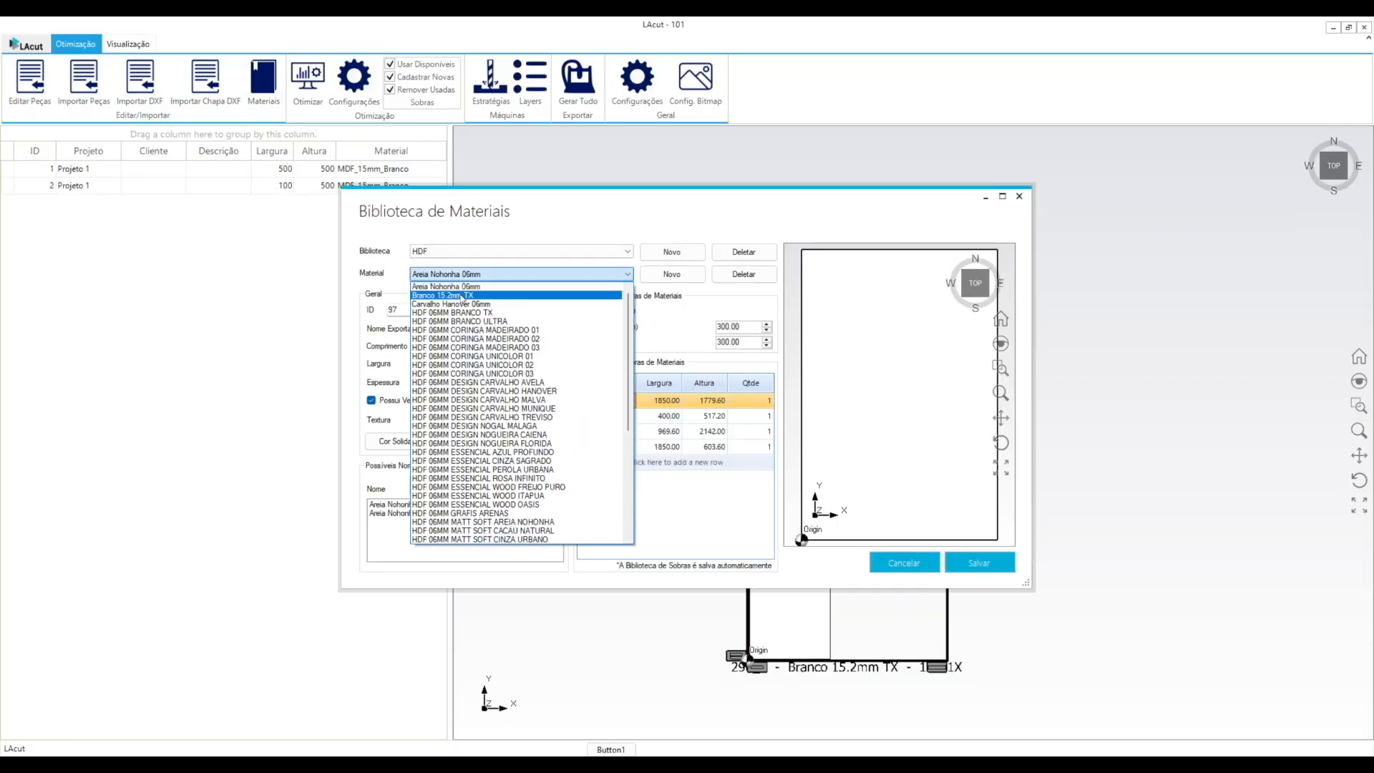
{"action": "left_click", "coordinate": [460, 296]}
{"action": "key", "text": "Tab"}
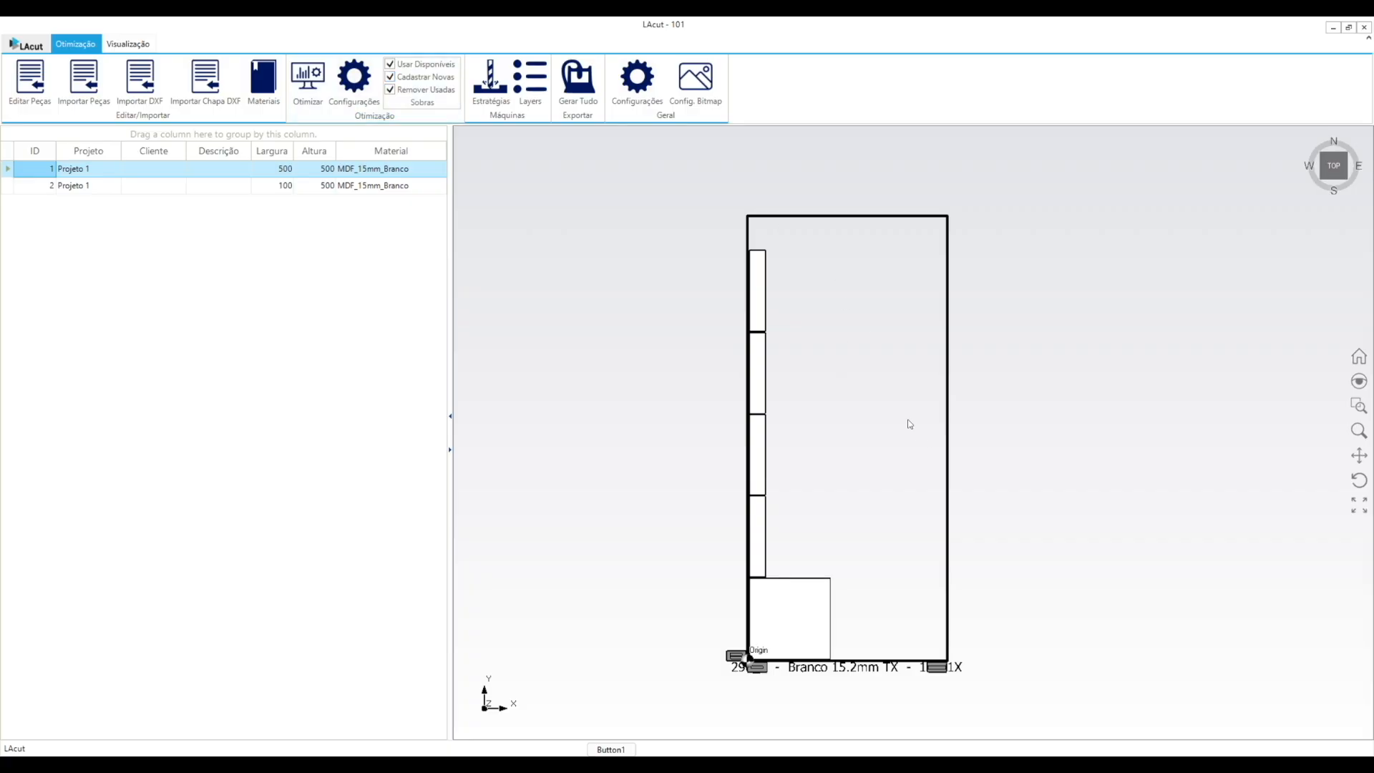
{"action": "left_click", "coordinate": [416, 80]}
{"action": "left_click", "coordinate": [423, 77]}
- Delete the 716 x 2750 leftover of Branco 15.2mm TX from the material library and close the library
{"action": "left_click", "coordinate": [264, 80]}
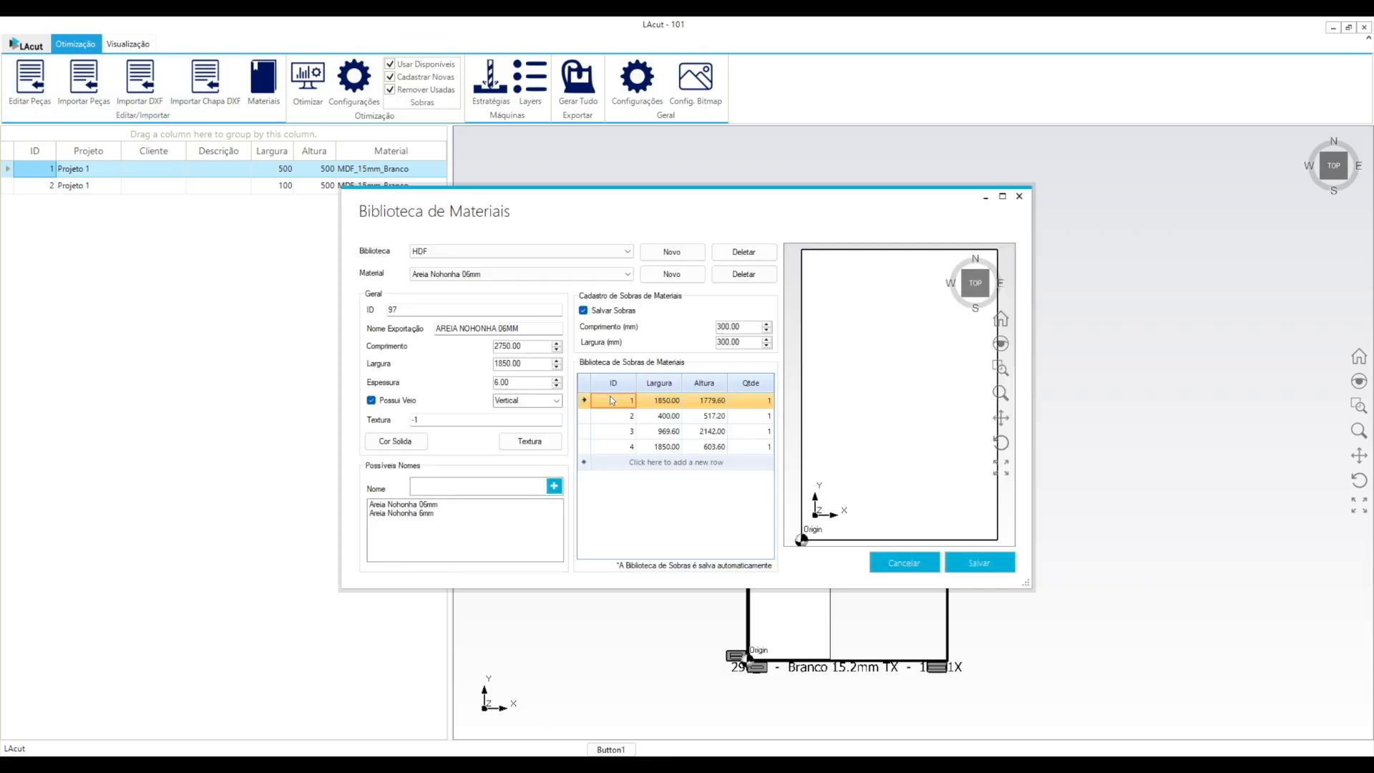
{"action": "left_click", "coordinate": [494, 274]}
{"action": "left_click", "coordinate": [477, 297]}
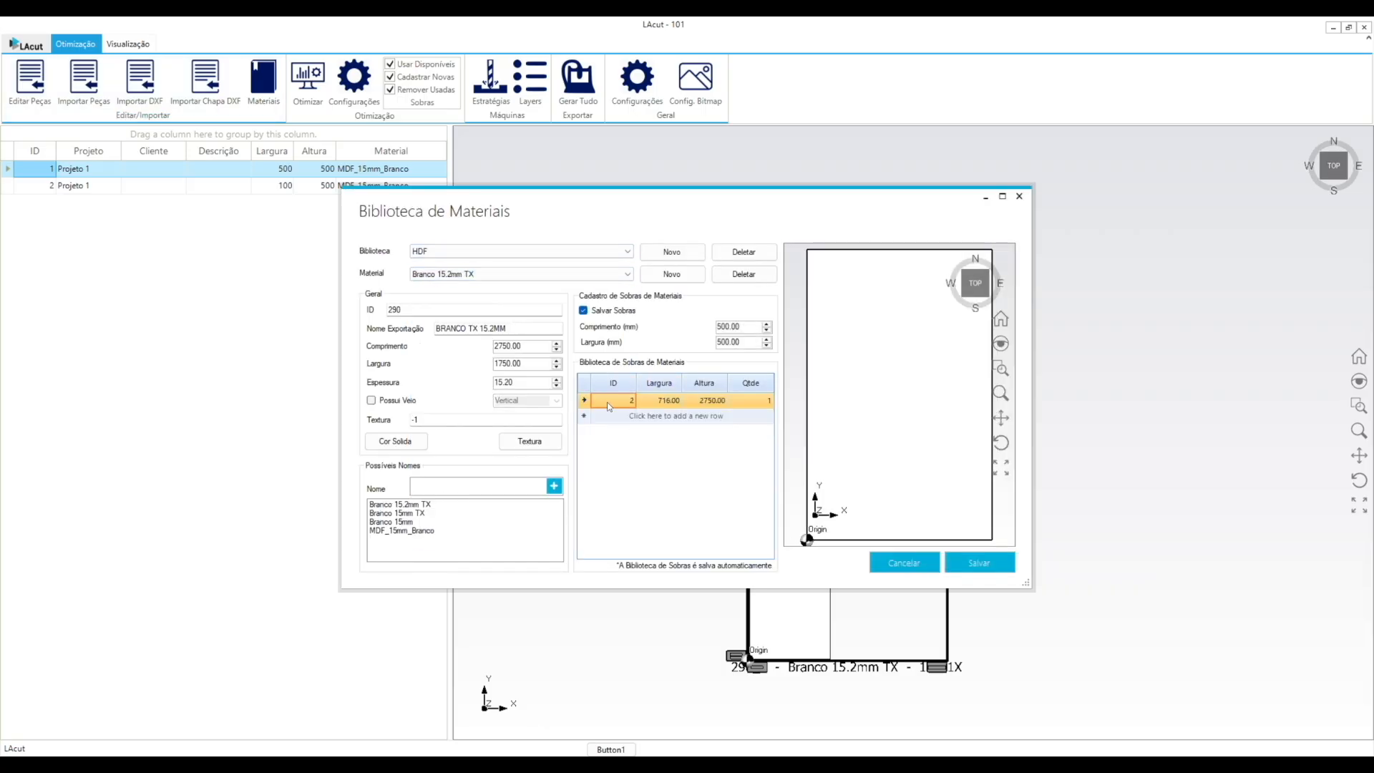
{"action": "key", "text": "Delete"}
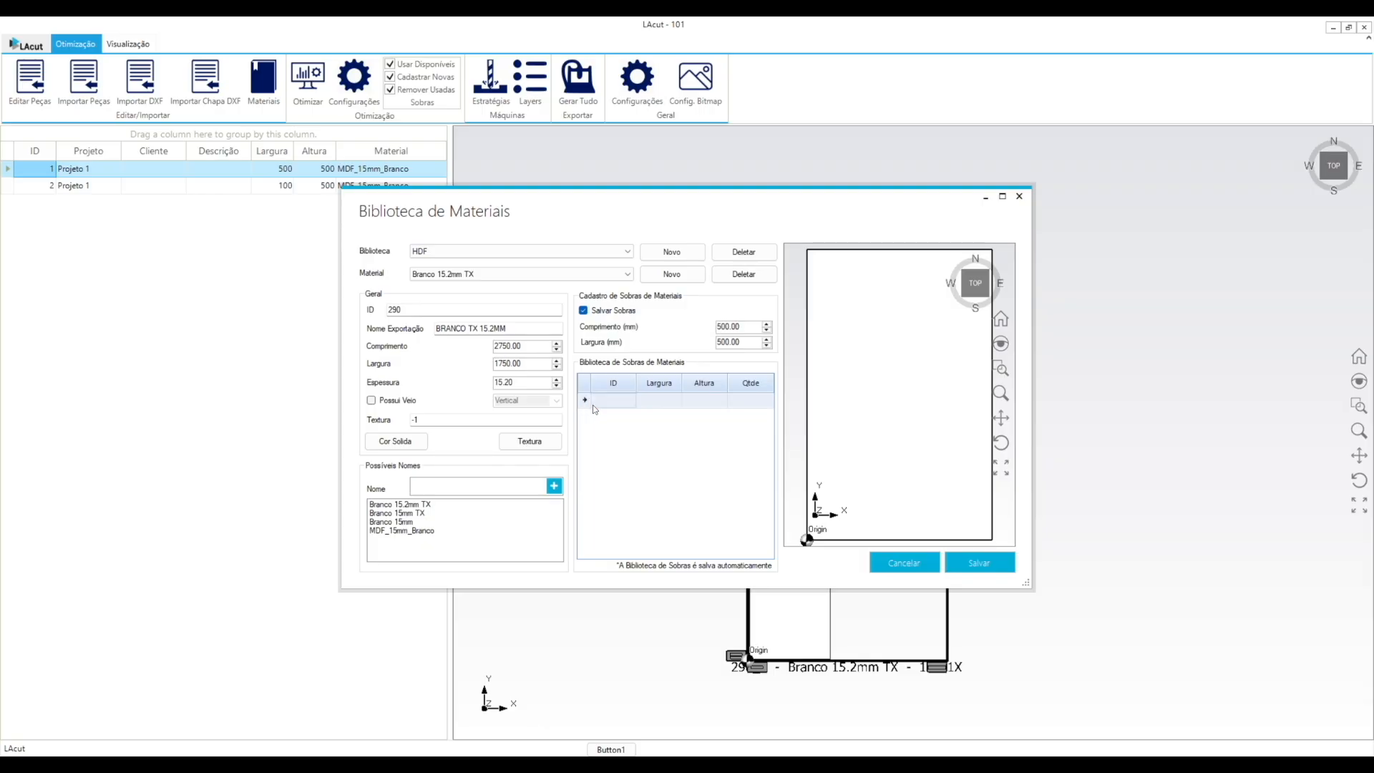
{"action": "left_click", "coordinate": [698, 433]}
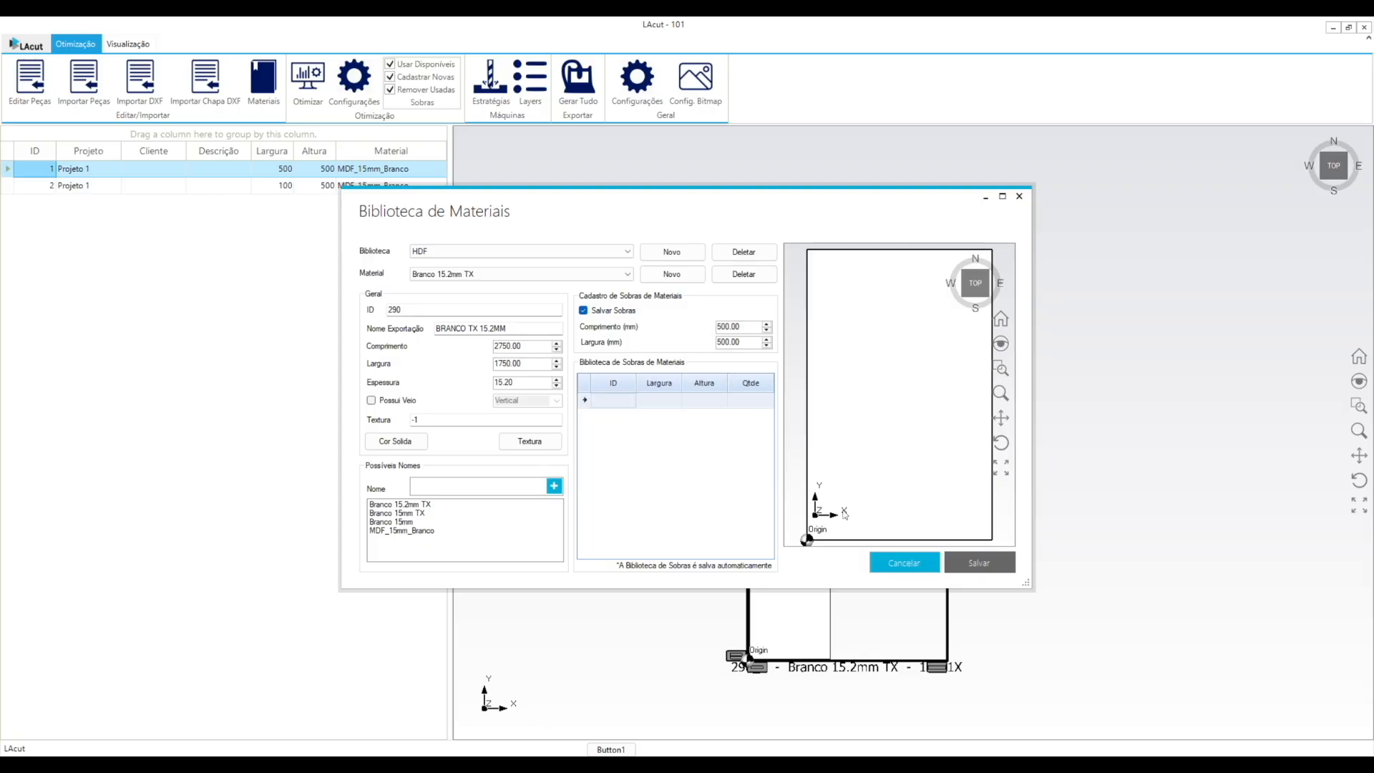
{"action": "left_click", "coordinate": [903, 563]}
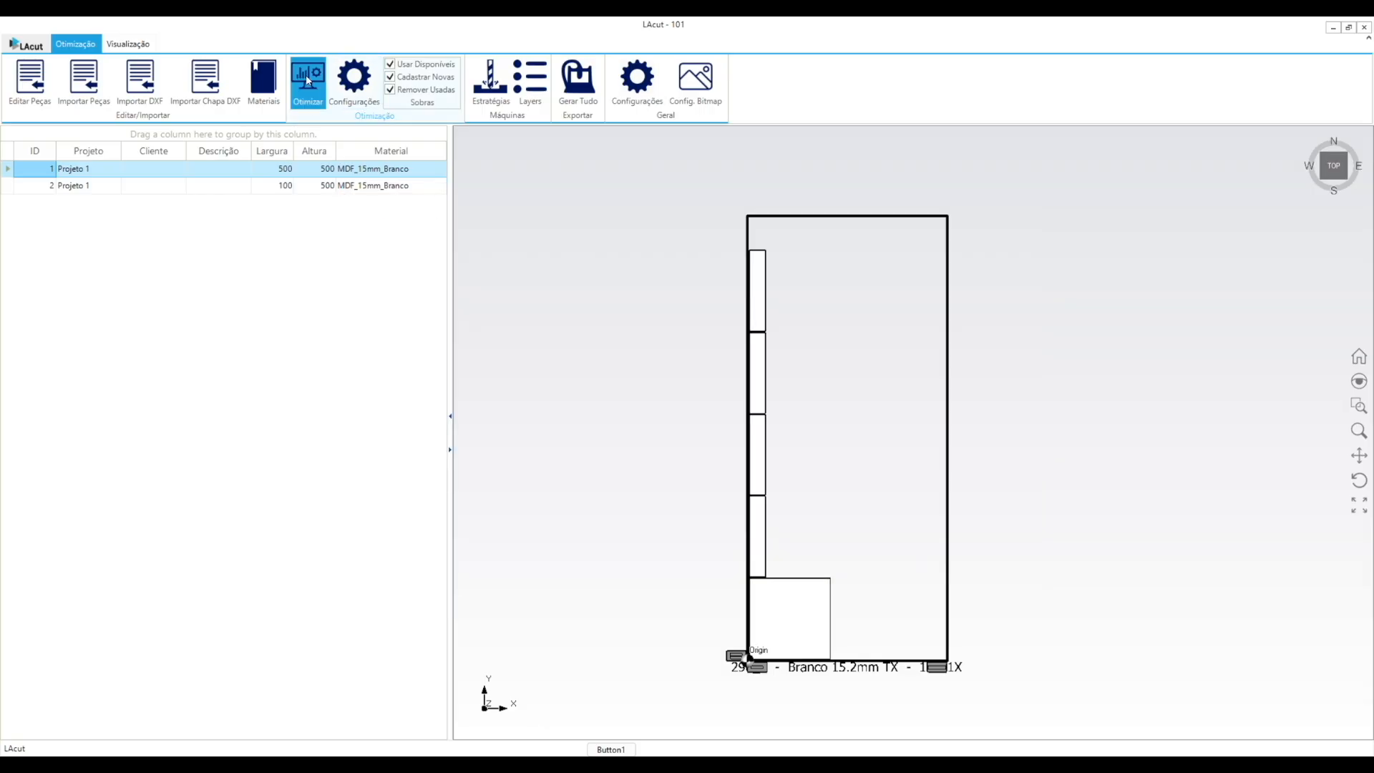
- Rerun the optimization for the CNC machine and inspect the ID label under the resulting Branco 15.2mm TX sheet
{"action": "left_click", "coordinate": [822, 422]}
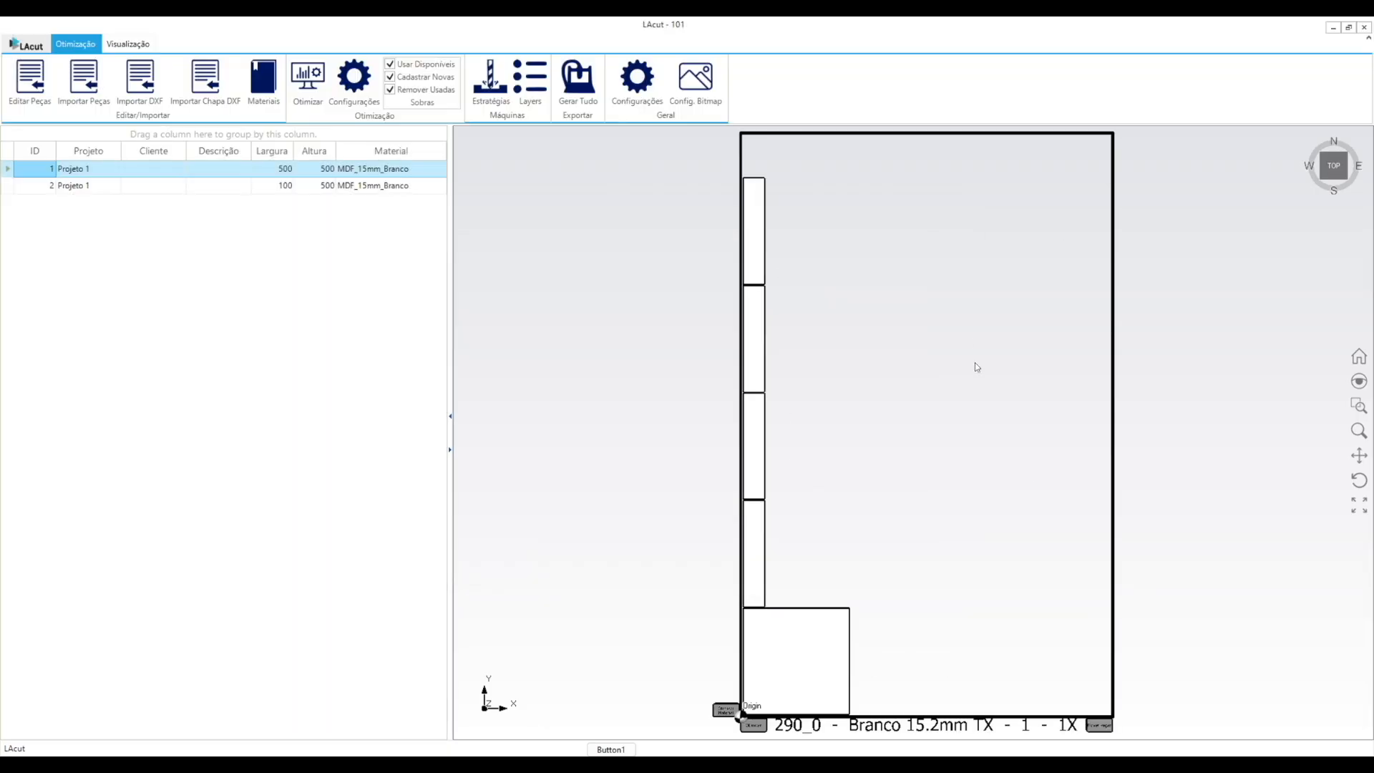
{"action": "scroll", "coordinate": [792, 736], "scroll_direction": "up", "scroll_amount": 5}
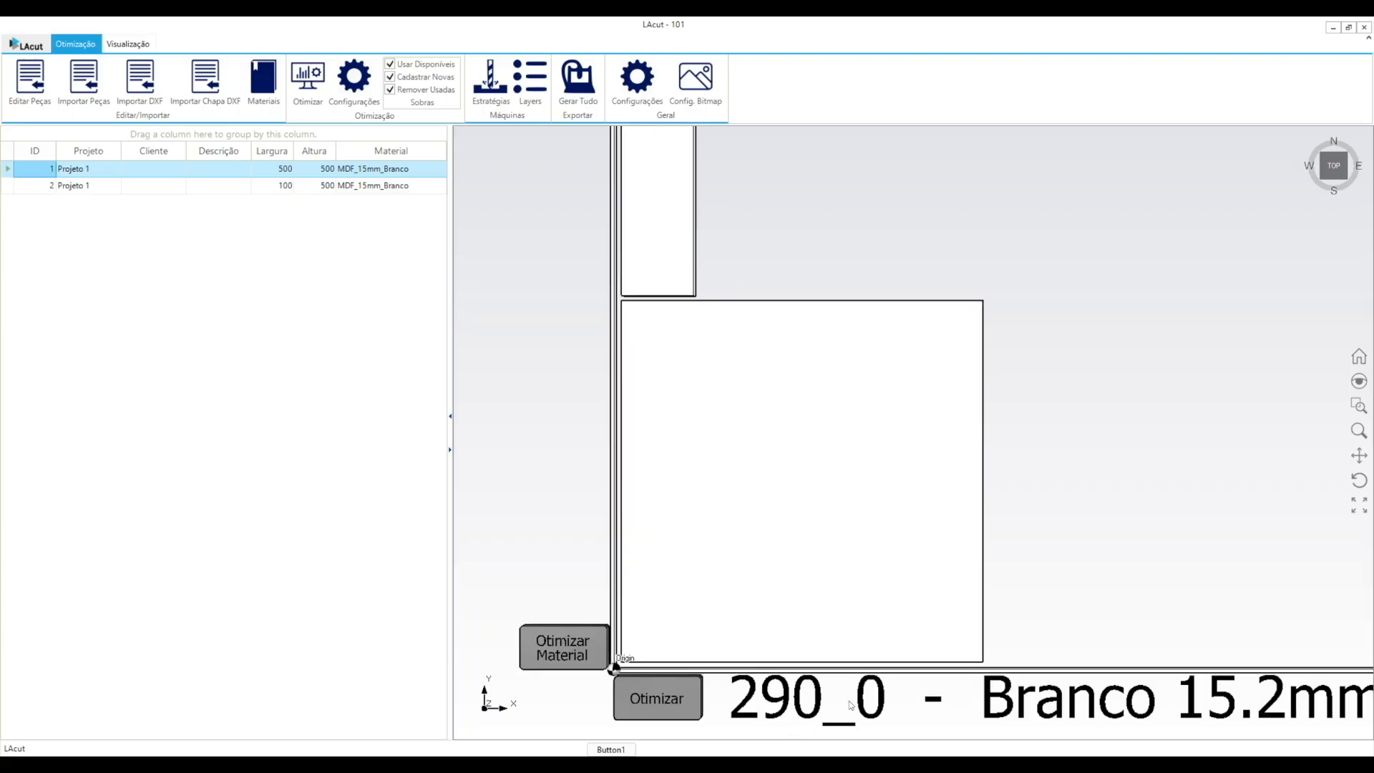
{"action": "middle_click", "coordinate": [994, 508]}
{"action": "middle_click", "coordinate": [993, 508]}
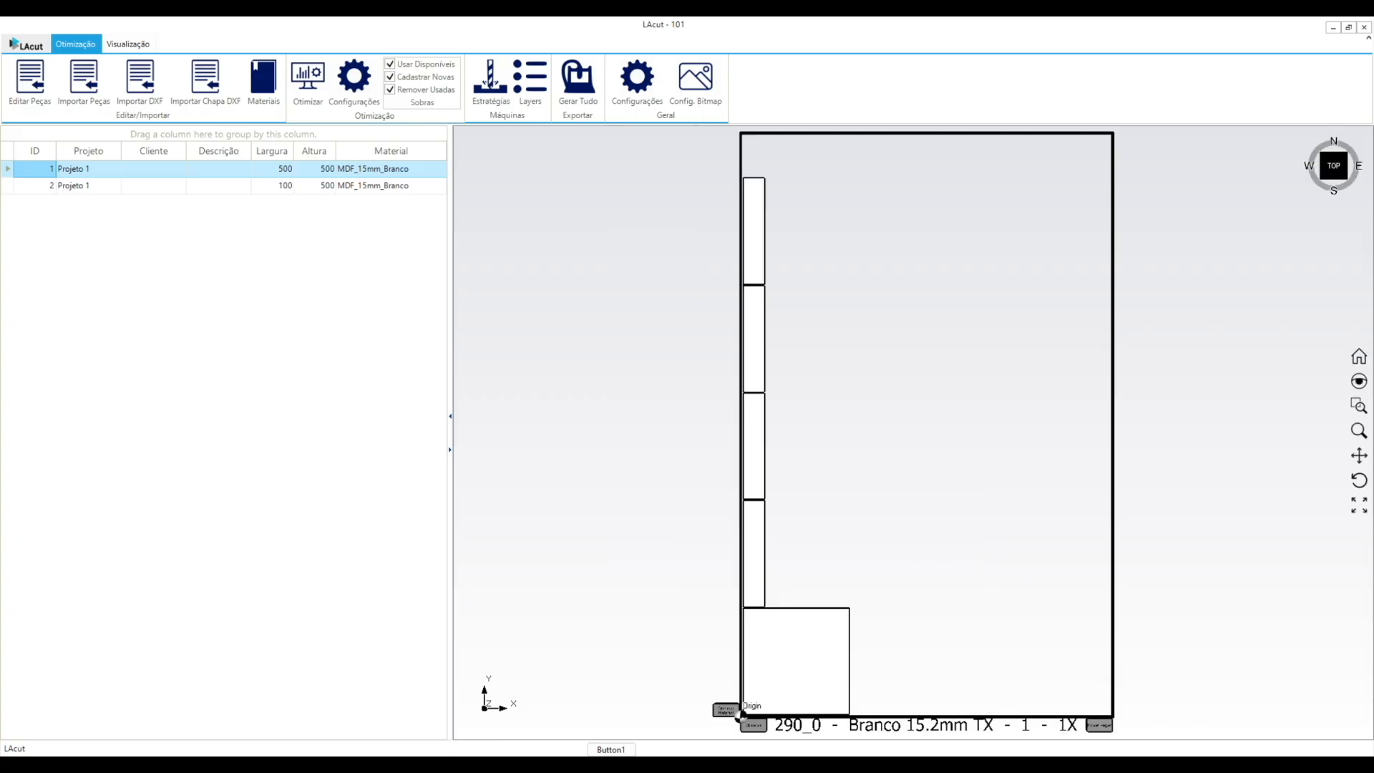
- Switch to the exported Nesting.pdf in the browser and examine the sheet ID in the report header
{"action": "mouse_move", "coordinate": [676, 763]}
{"action": "left_click", "coordinate": [883, 706]}
{"action": "left_click", "coordinate": [992, 187]}
{"action": "left_click_drag", "start_coordinate": [986, 174], "coordinate": [1027, 175]}
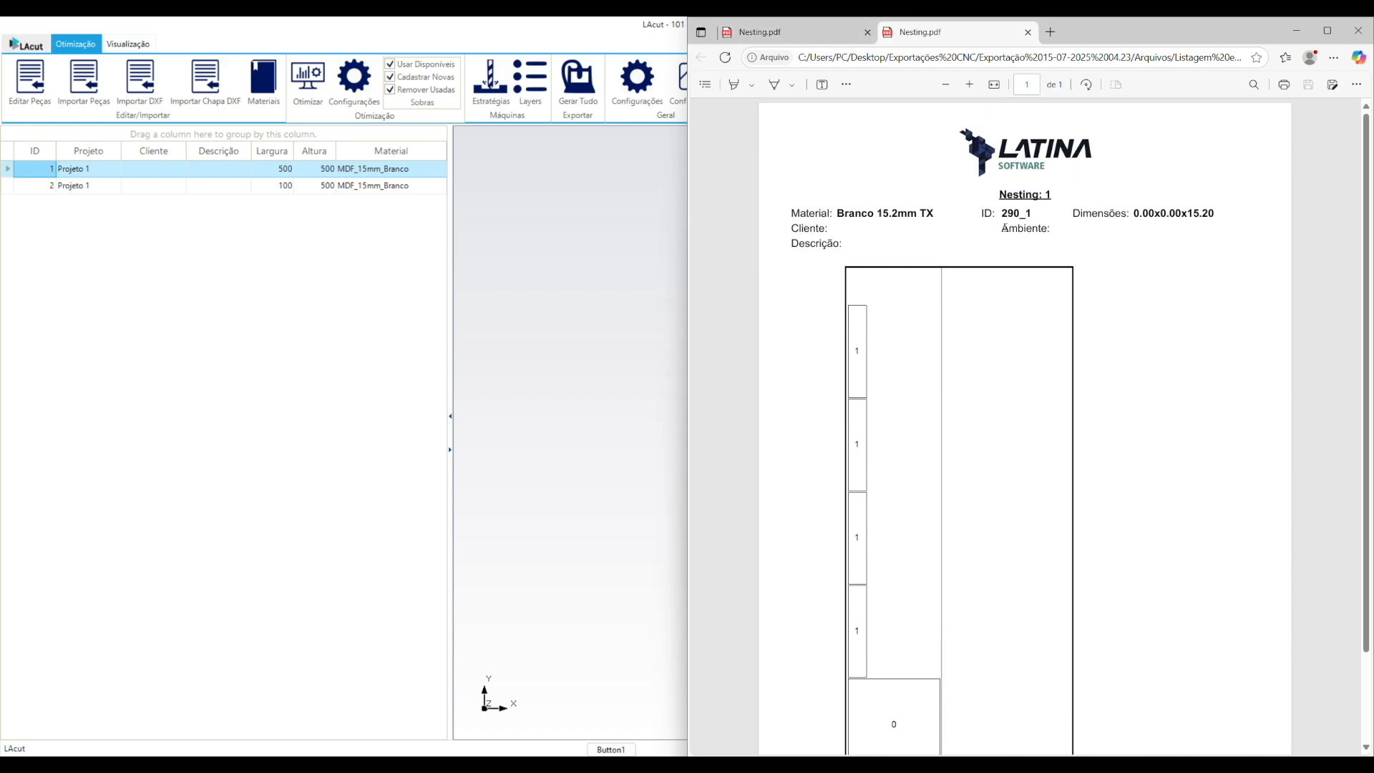
{"action": "left_click_drag", "start_coordinate": [1002, 214], "coordinate": [1032, 214]}
{"action": "left_click", "coordinate": [1028, 270]}
{"action": "scroll", "coordinate": [1026, 270], "scroll_direction": "down", "scroll_amount": 2}
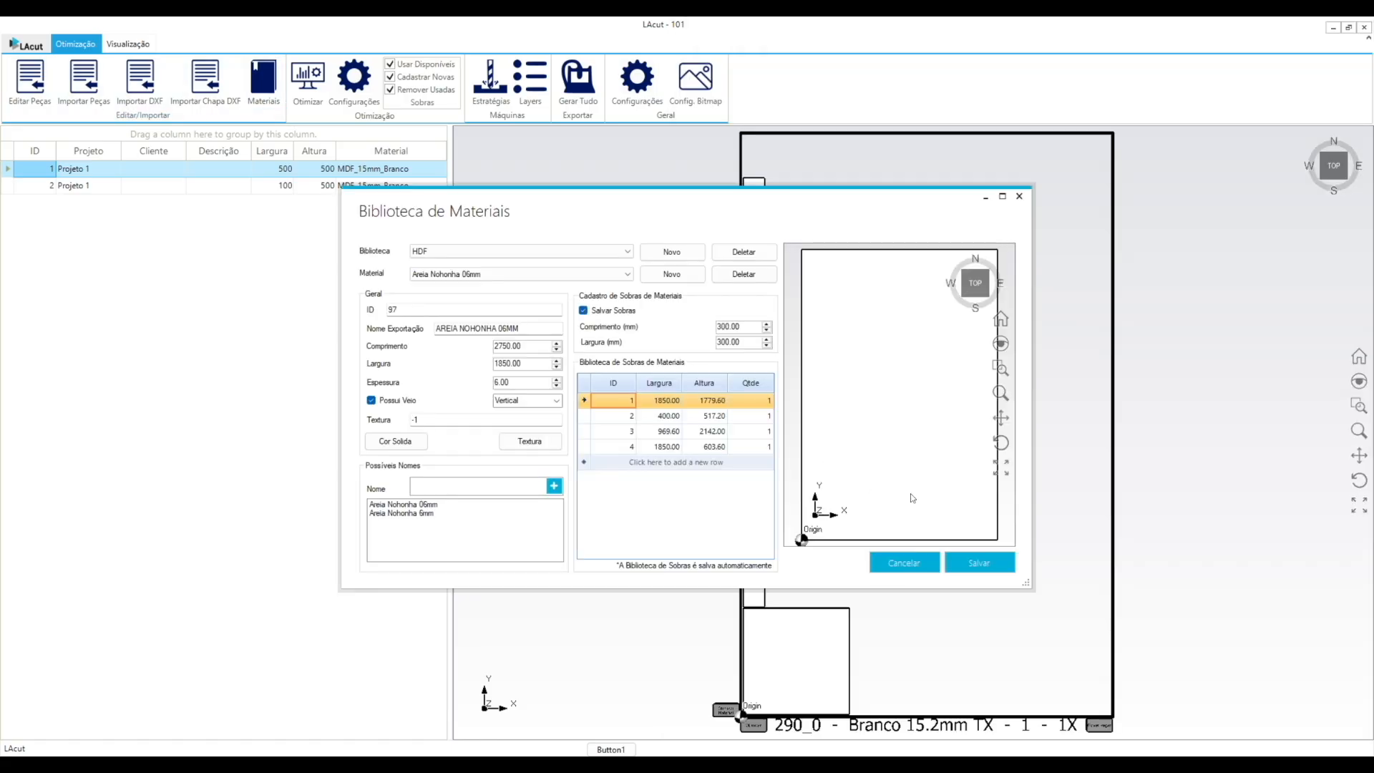
- Add a leftover with Largura 600 and Altura 2750 to Branco 15.2mm TX in the material library
{"action": "left_click", "coordinate": [472, 274]}
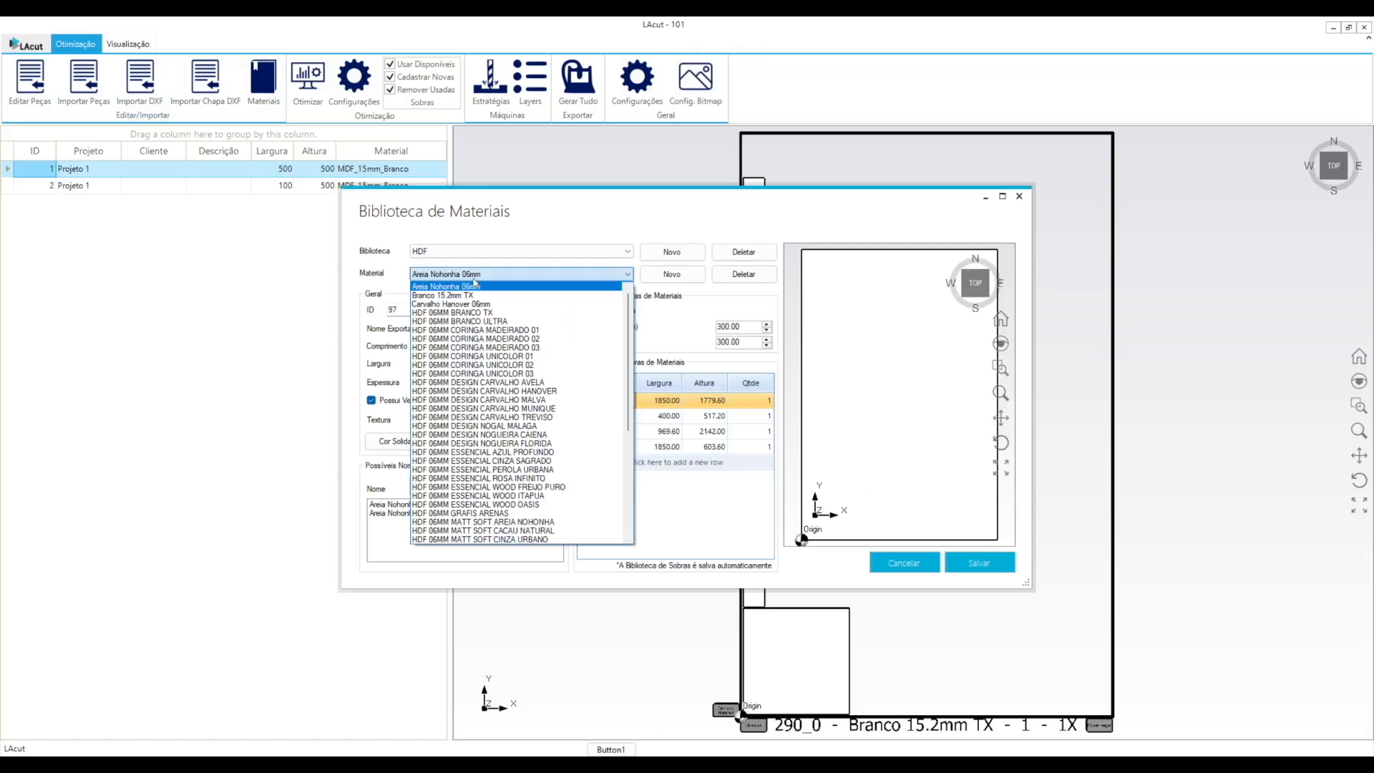
{"action": "left_click", "coordinate": [467, 297]}
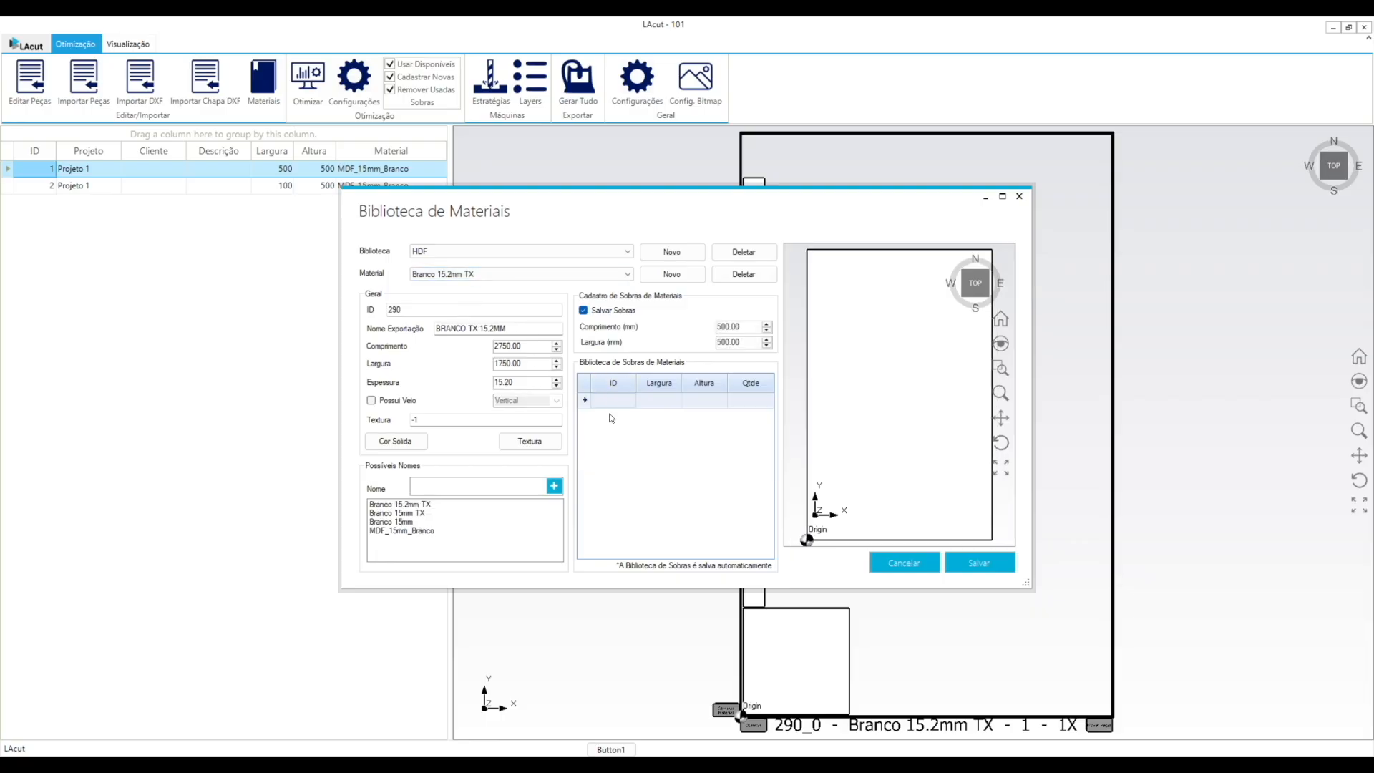
{"action": "left_click", "coordinate": [677, 400]}
{"action": "type", "text": "600"}
{"action": "key", "text": "Tab"}
{"action": "type", "text": "2750"}
{"action": "key", "text": "Return"}
- Save the material and its leftover label as Etiquetas2.pdf, choosing the desktop as the location, and view the label
{"action": "left_click", "coordinate": [960, 567]}
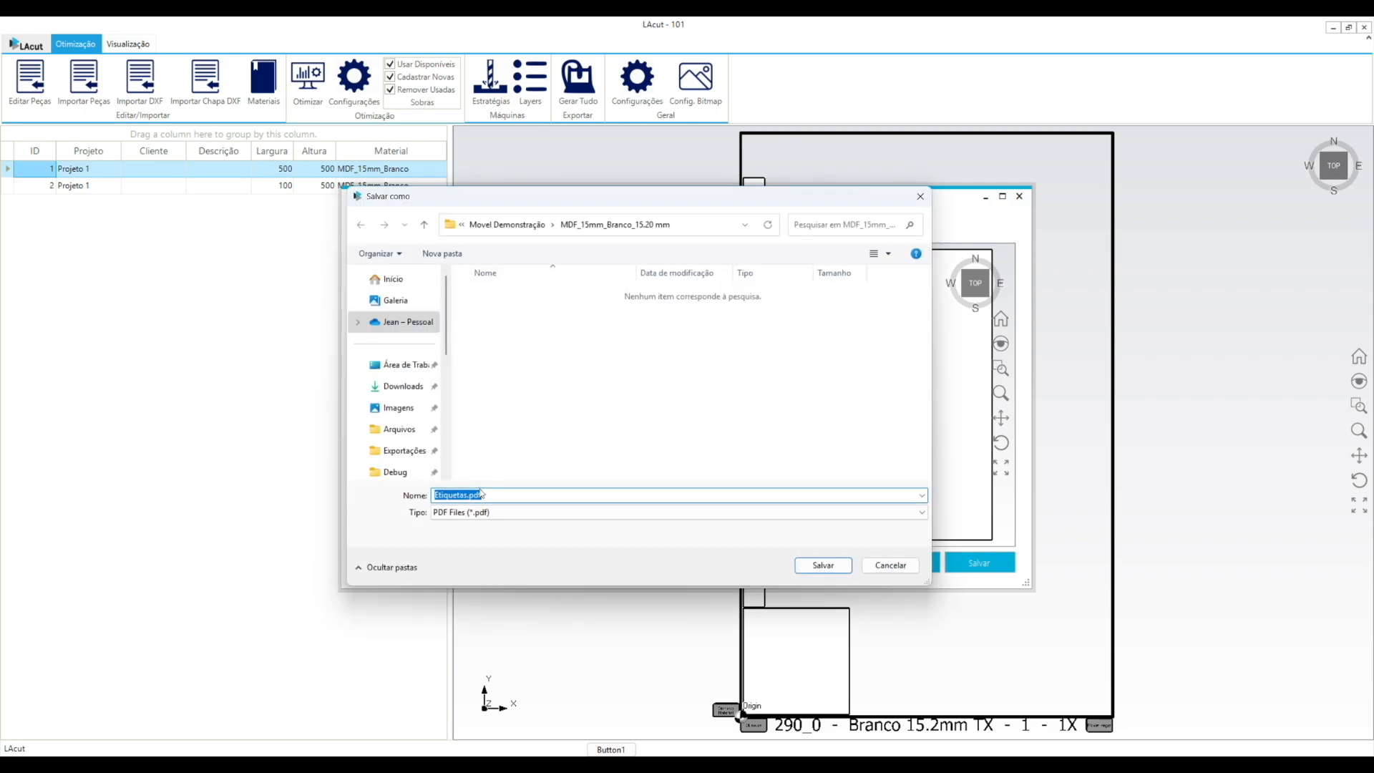
{"action": "left_click", "coordinate": [413, 367]}
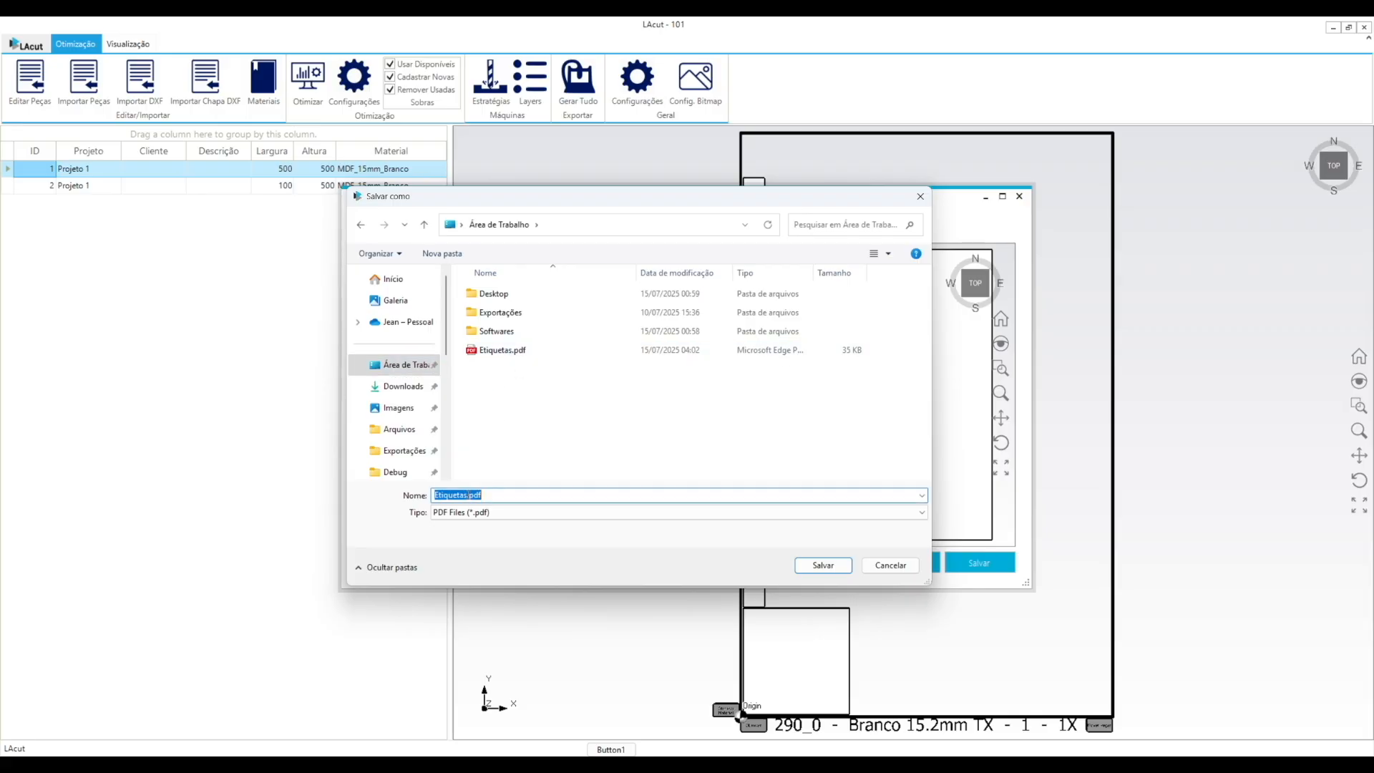
{"action": "left_click", "coordinate": [823, 565]}
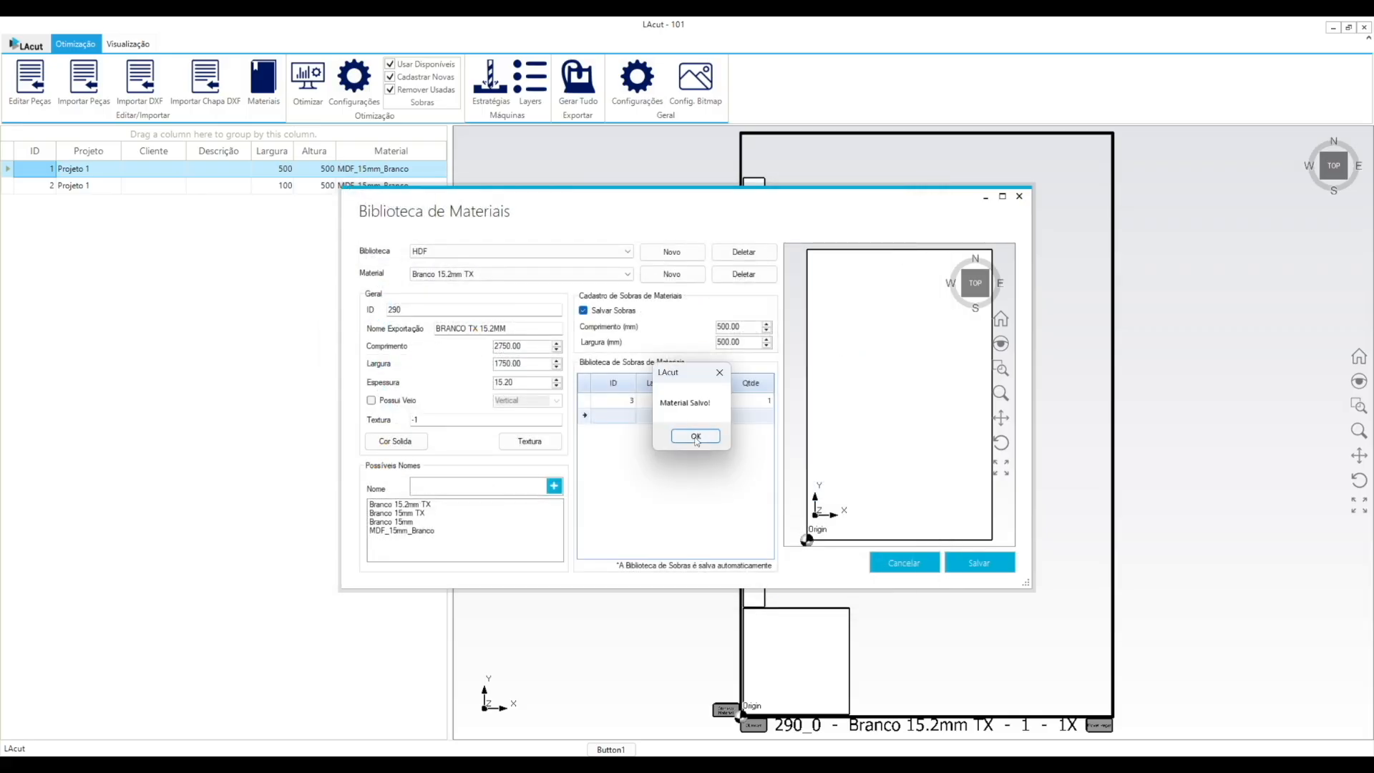
{"action": "left_click", "coordinate": [691, 435]}
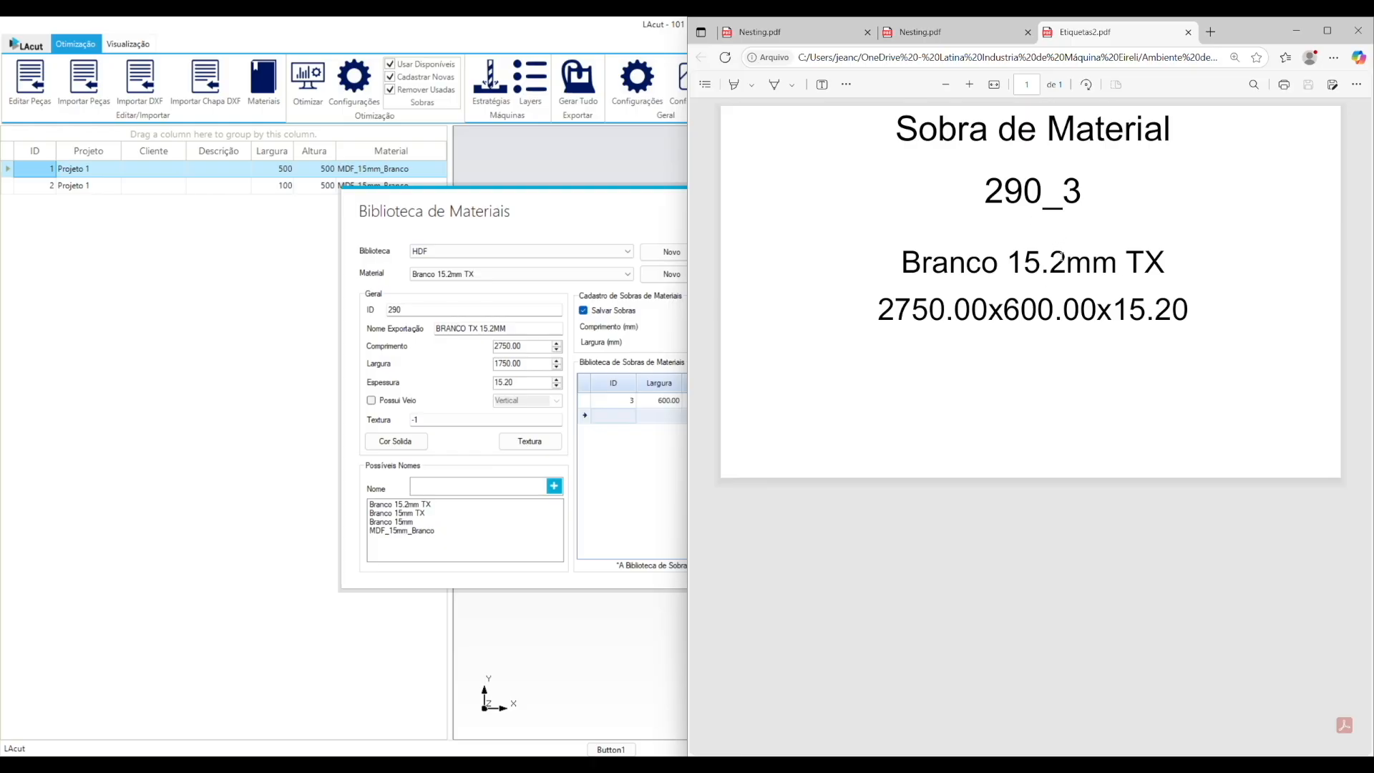
{"action": "left_click", "coordinate": [661, 222]}
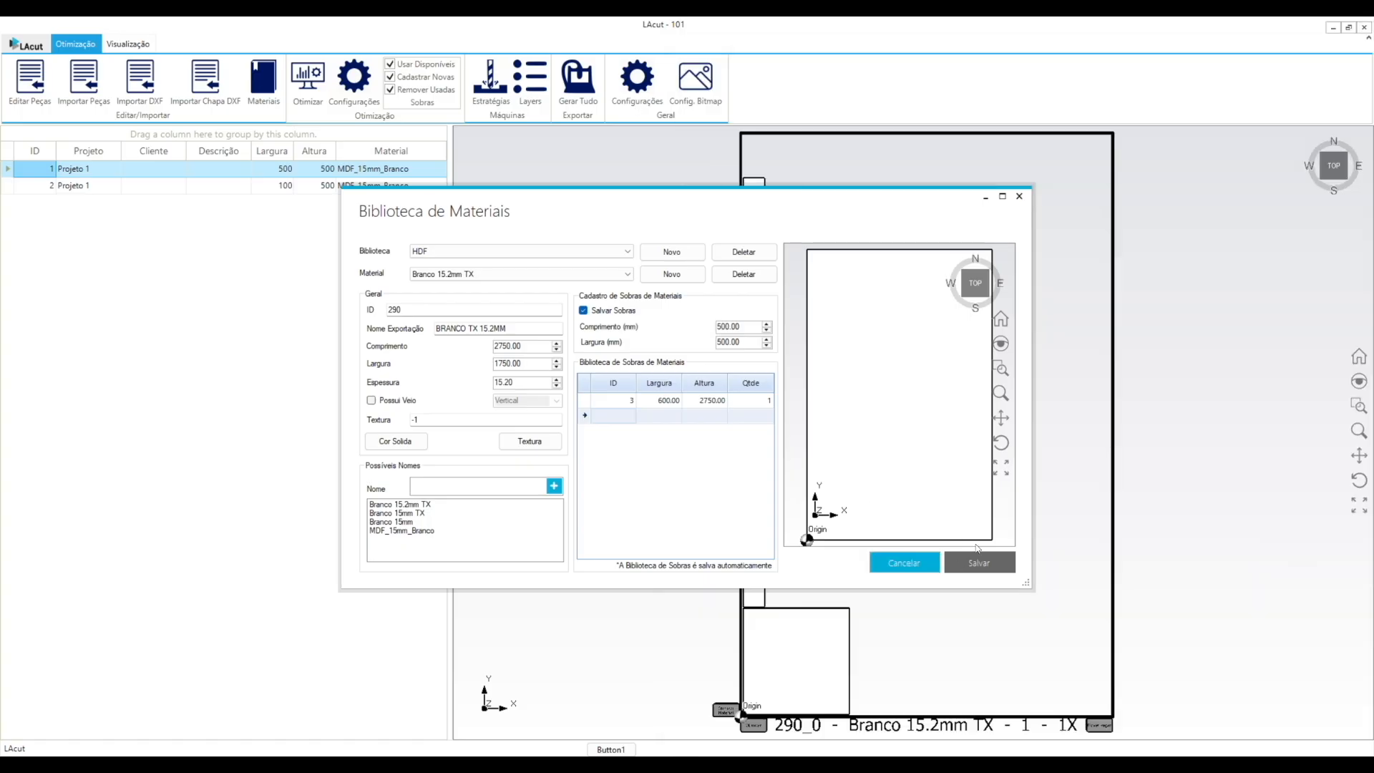
- Save the Branco 15.2mm TX material again, leave the library, and rerun the optimization for the CNC machine
{"action": "left_click", "coordinate": [978, 571]}
{"action": "left_click", "coordinate": [693, 439]}
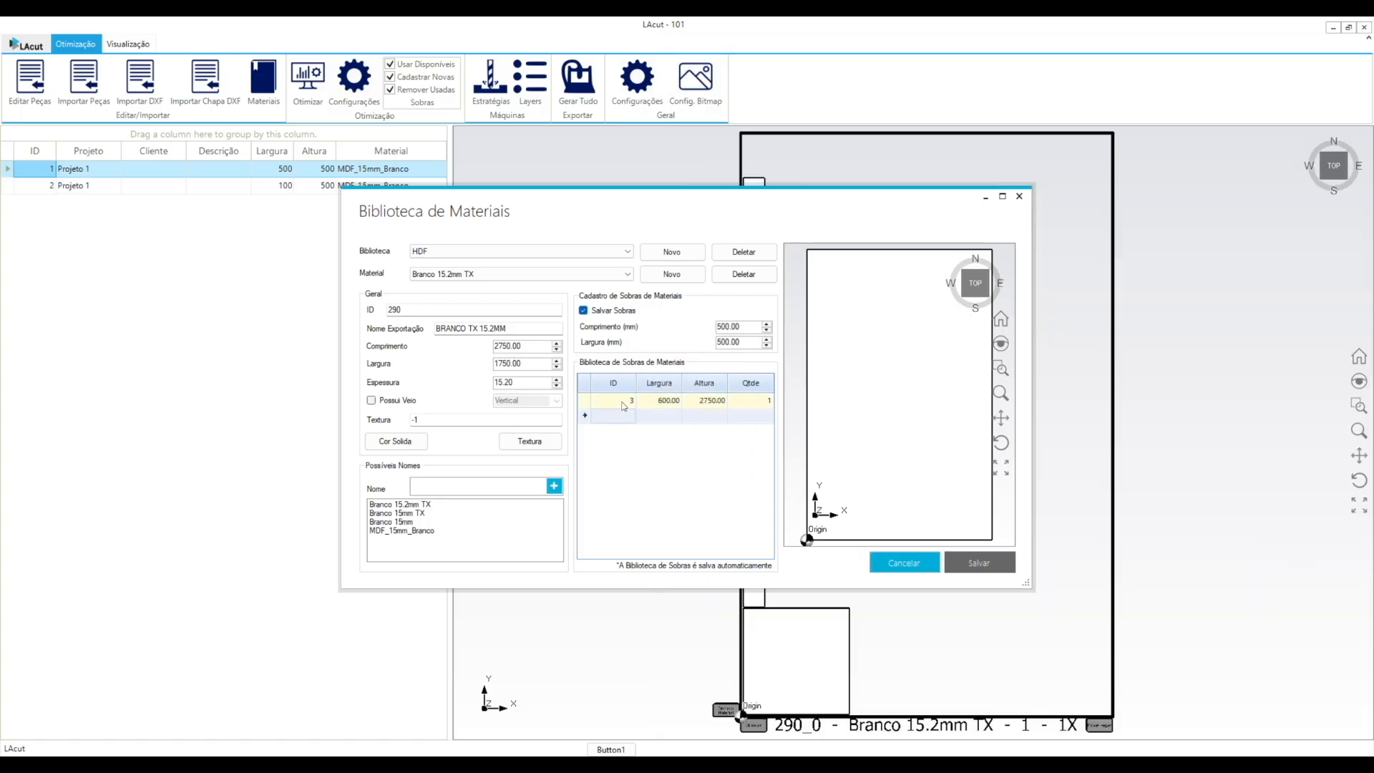
{"action": "left_click", "coordinate": [900, 563]}
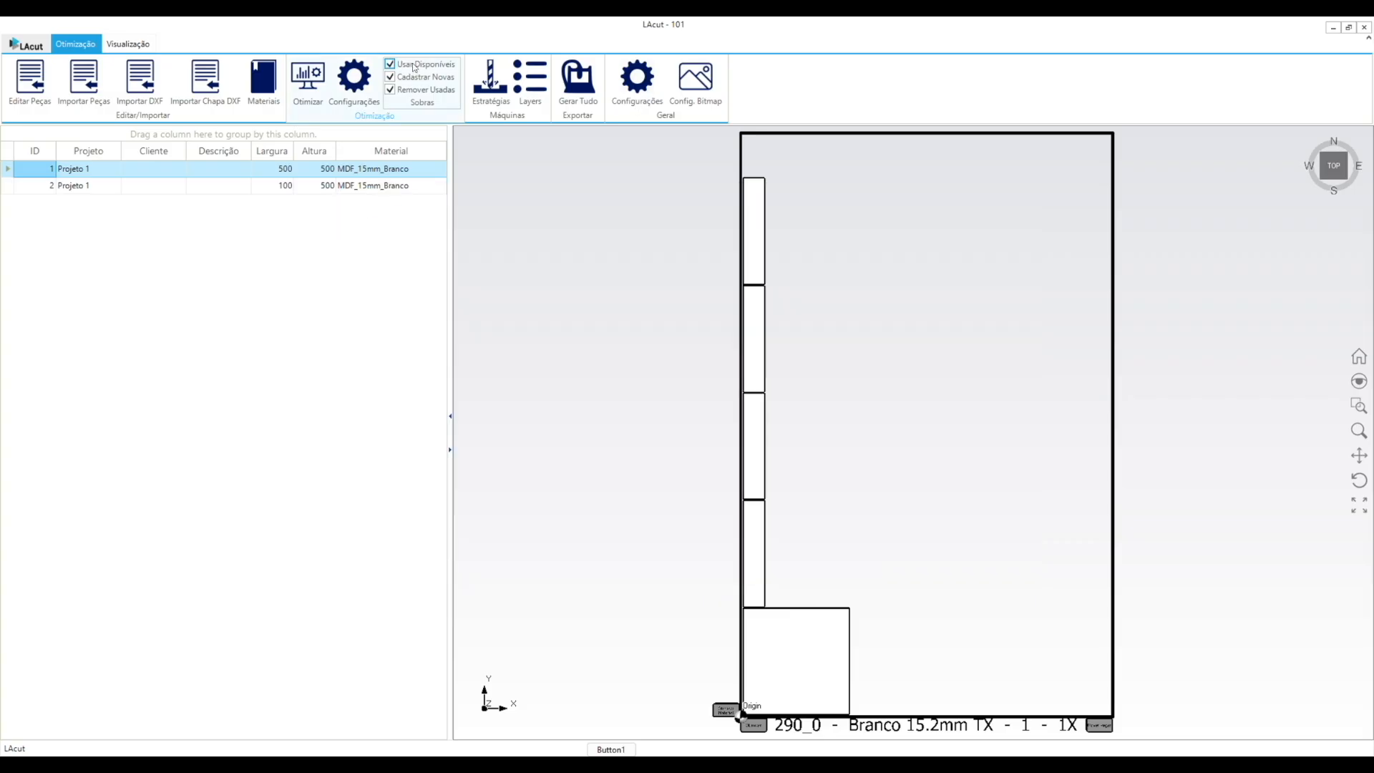
{"action": "left_click", "coordinate": [307, 79]}
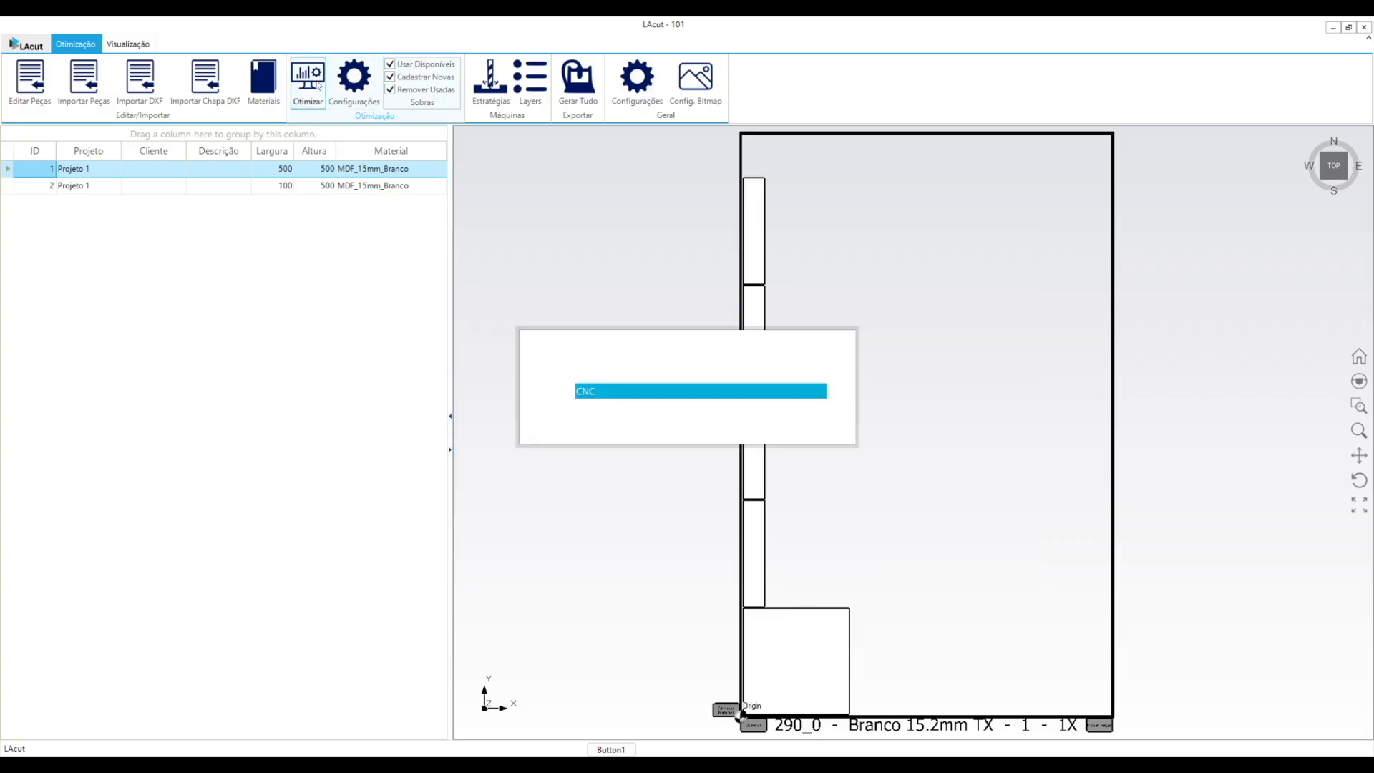
{"action": "left_click", "coordinate": [806, 415]}
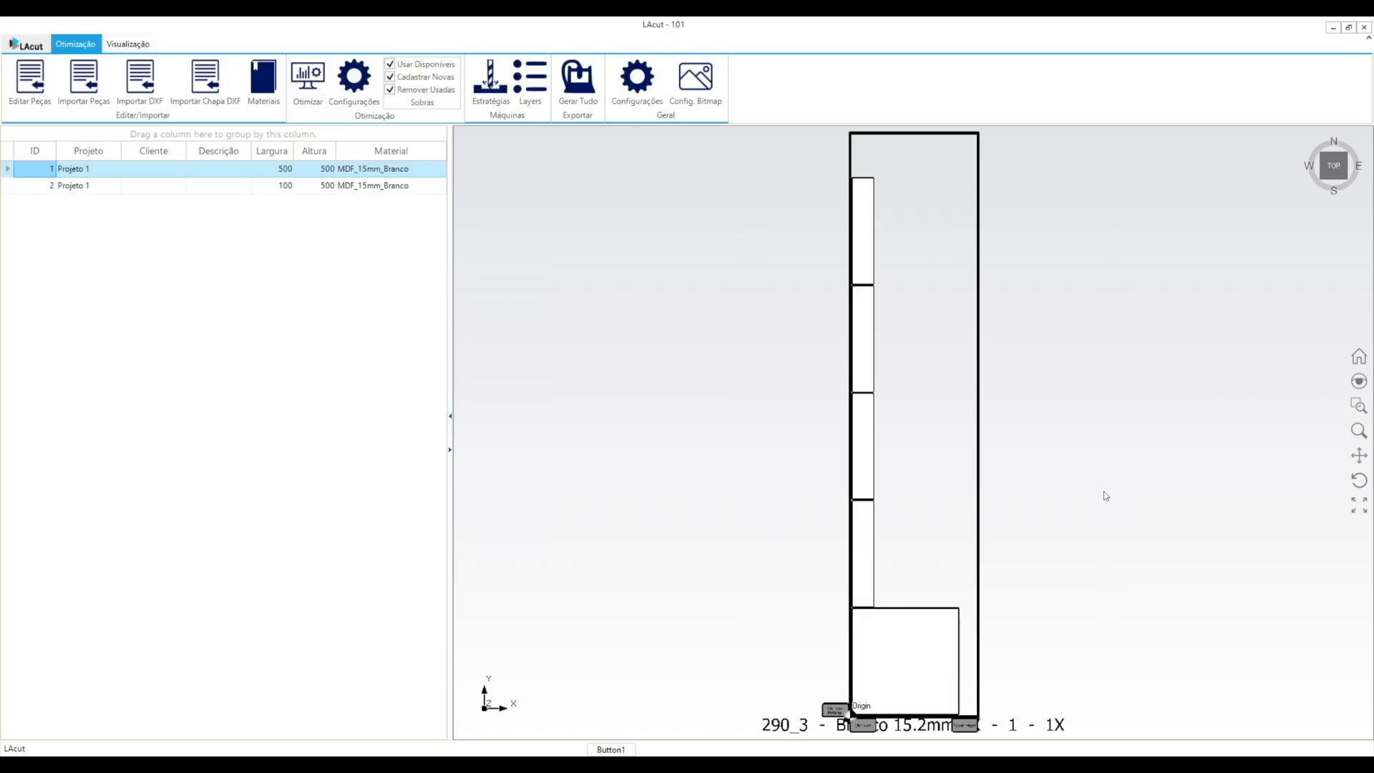
- Set the quantity of the 500 x 500 part in Projeto 1 to 10 and save the parts list
{"action": "left_click", "coordinate": [39, 84]}
{"action": "left_click", "coordinate": [40, 85]}
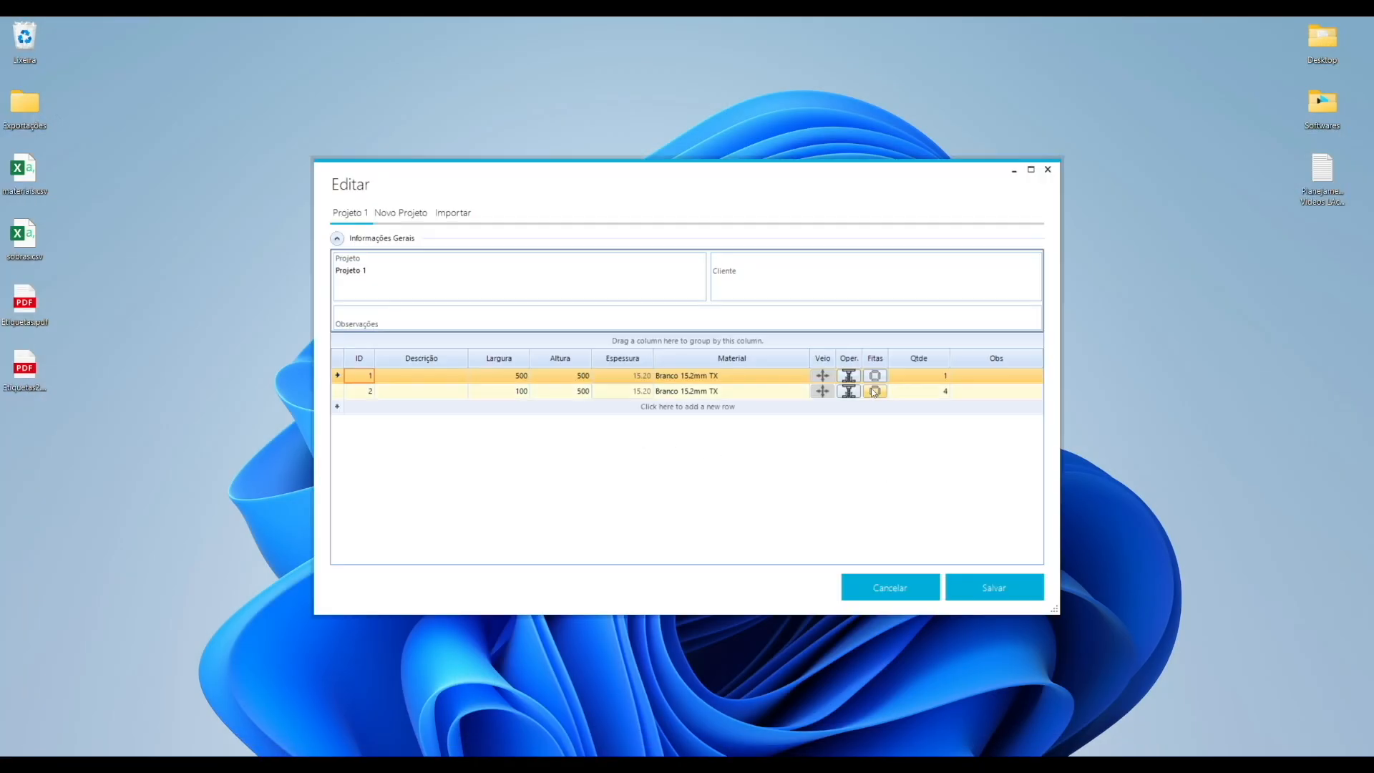
{"action": "left_click", "coordinate": [927, 379]}
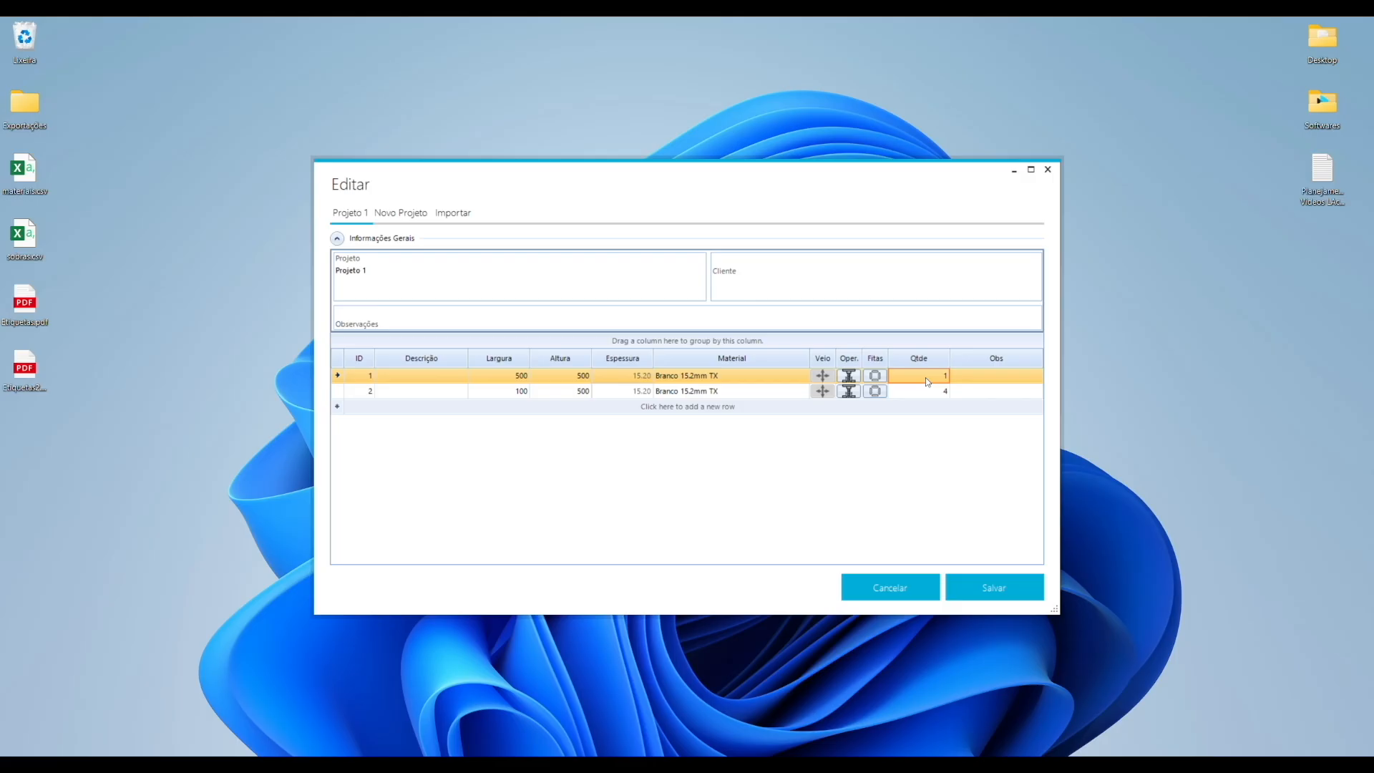
{"action": "type", "text": "10"}
{"action": "left_click", "coordinate": [991, 588]}
{"action": "left_click", "coordinate": [699, 437]}
{"action": "left_click", "coordinate": [855, 578]}
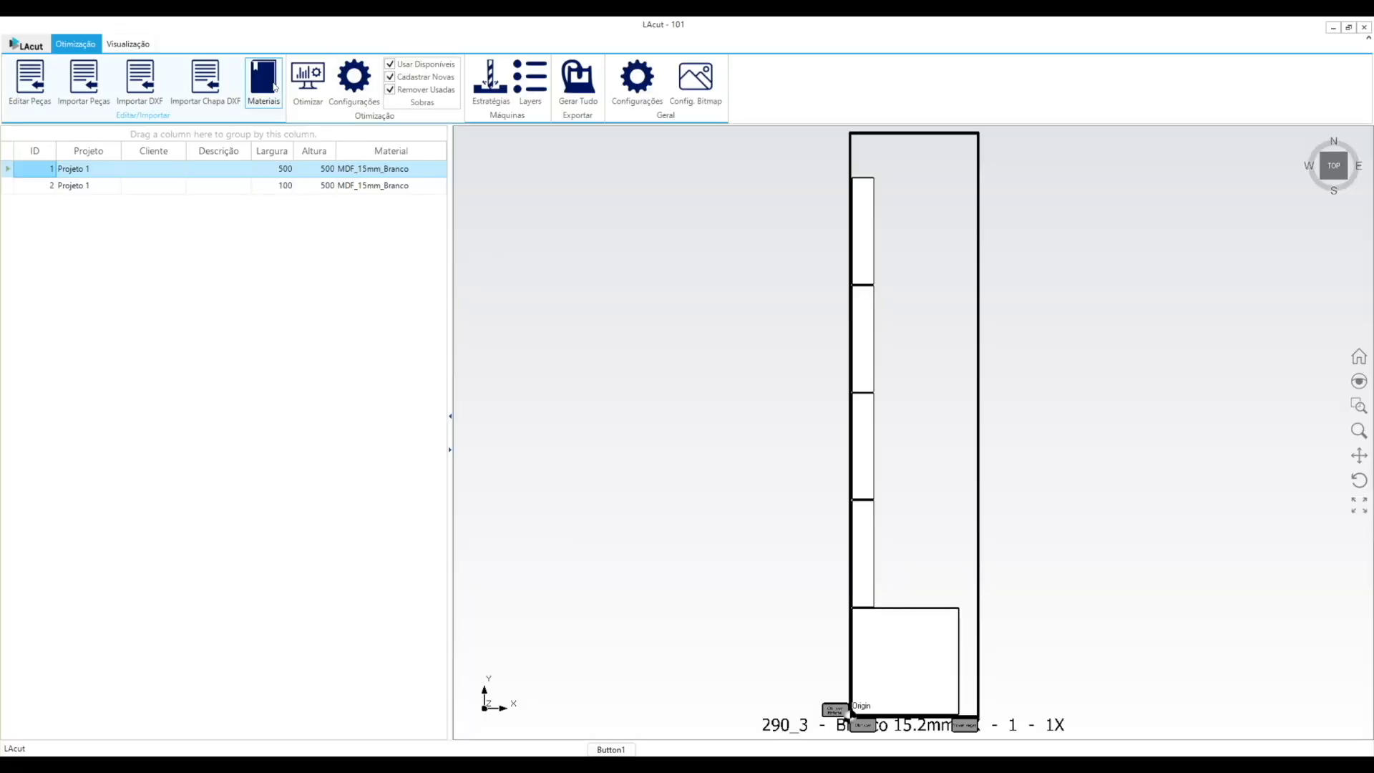
- Optimize the updated parts list for the CNC machine and view all resulting sheets
{"action": "left_click", "coordinate": [308, 79]}
{"action": "left_click", "coordinate": [805, 421]}
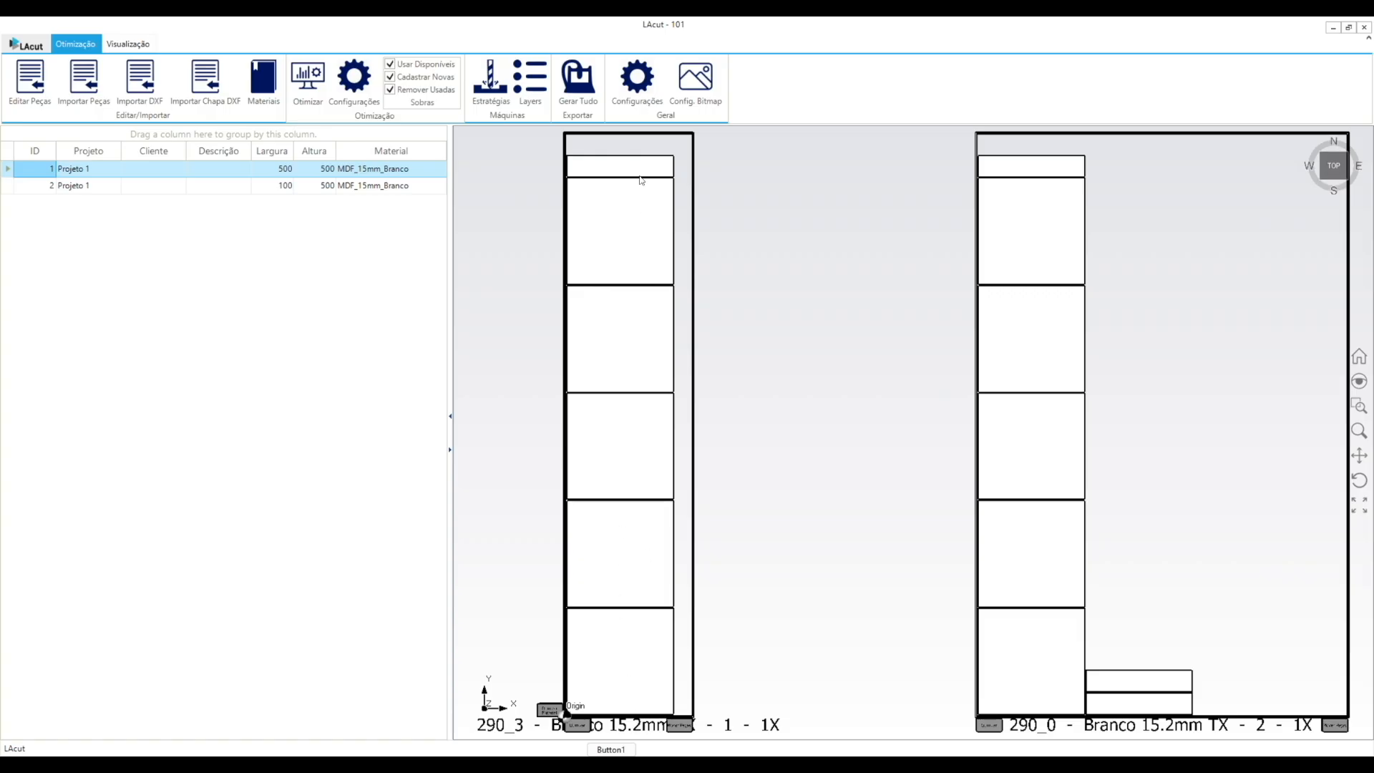
{"action": "scroll", "coordinate": [551, 268], "scroll_direction": "down", "scroll_amount": 1}
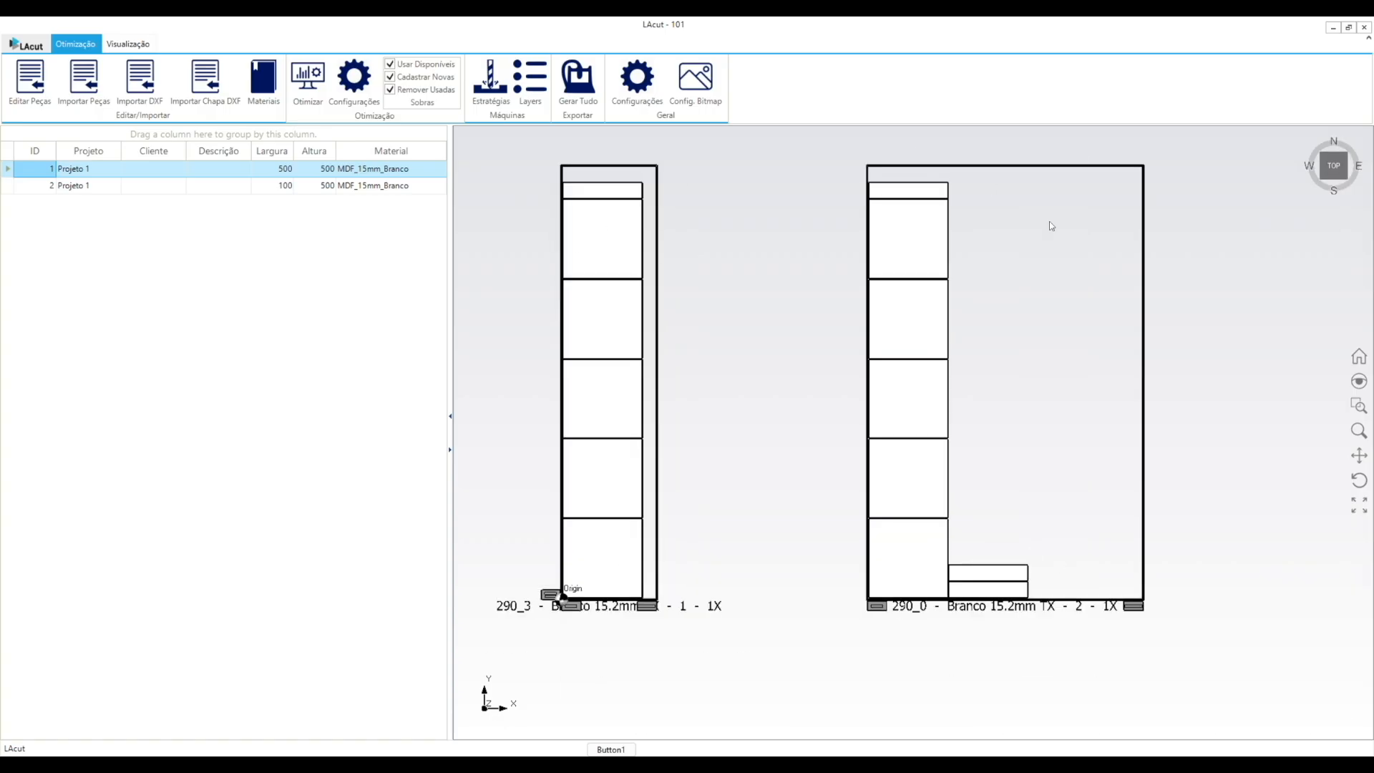